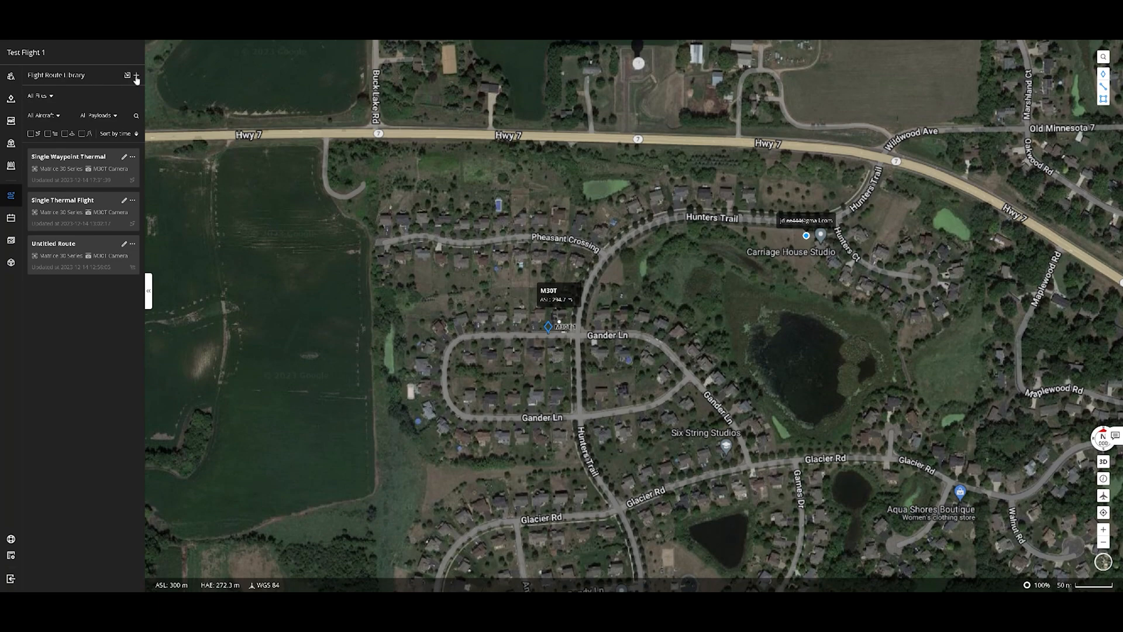
Step: Create a waypoint route named Test Single Thermal Houses for the Matrice 30 Series with the M30T camera
{"action": "left_click", "coordinate": [136, 76]}
{"action": "left_click_drag", "start_coordinate": [524, 219], "coordinate": [451, 219]}
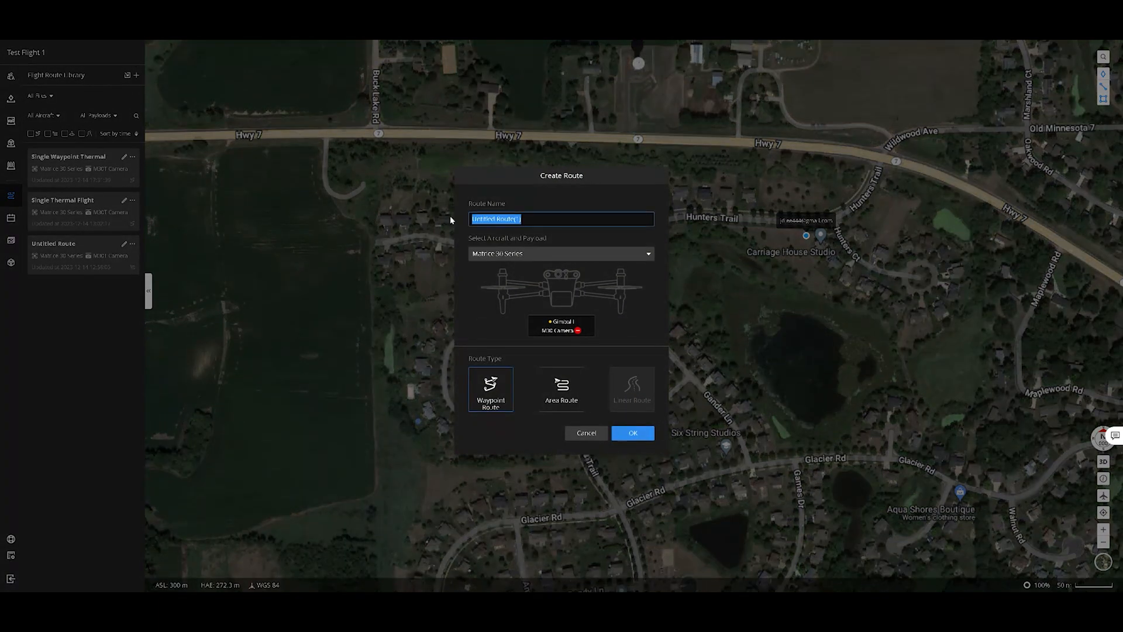
{"action": "type", "text": "Test Single Thermal Houses"}
{"action": "left_click", "coordinate": [571, 326]}
{"action": "left_click", "coordinate": [556, 358]}
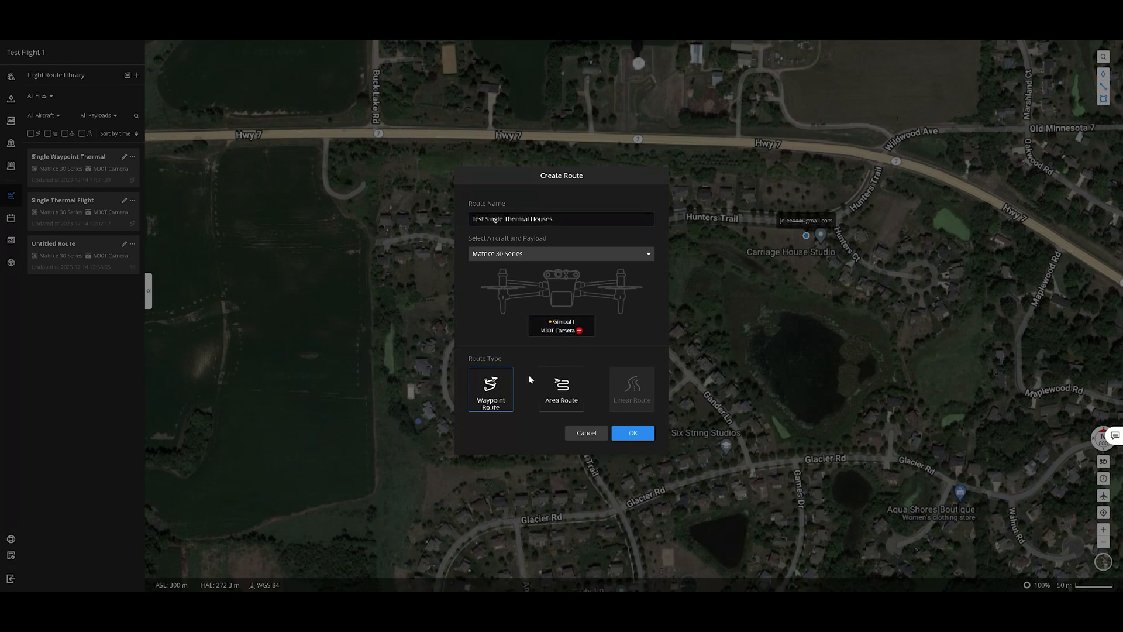
{"action": "left_click", "coordinate": [633, 434]}
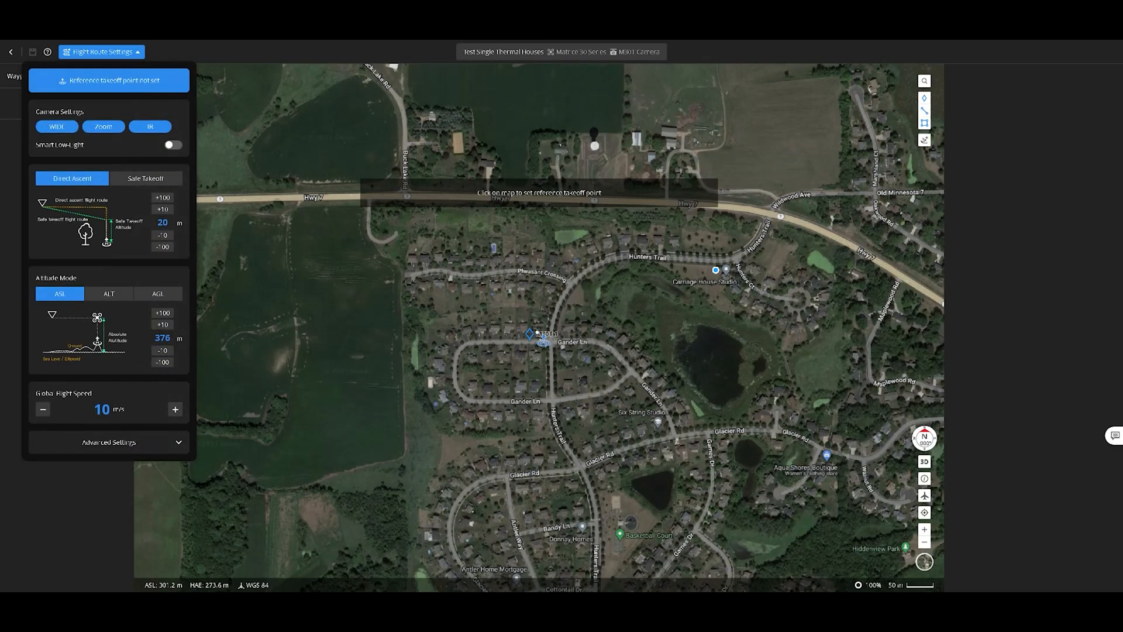
Step: Set the reference takeoff point on Gander Ln, just east of the M30T marker
{"action": "scroll", "coordinate": [541, 338], "scroll_direction": "up", "scroll_amount": 5}
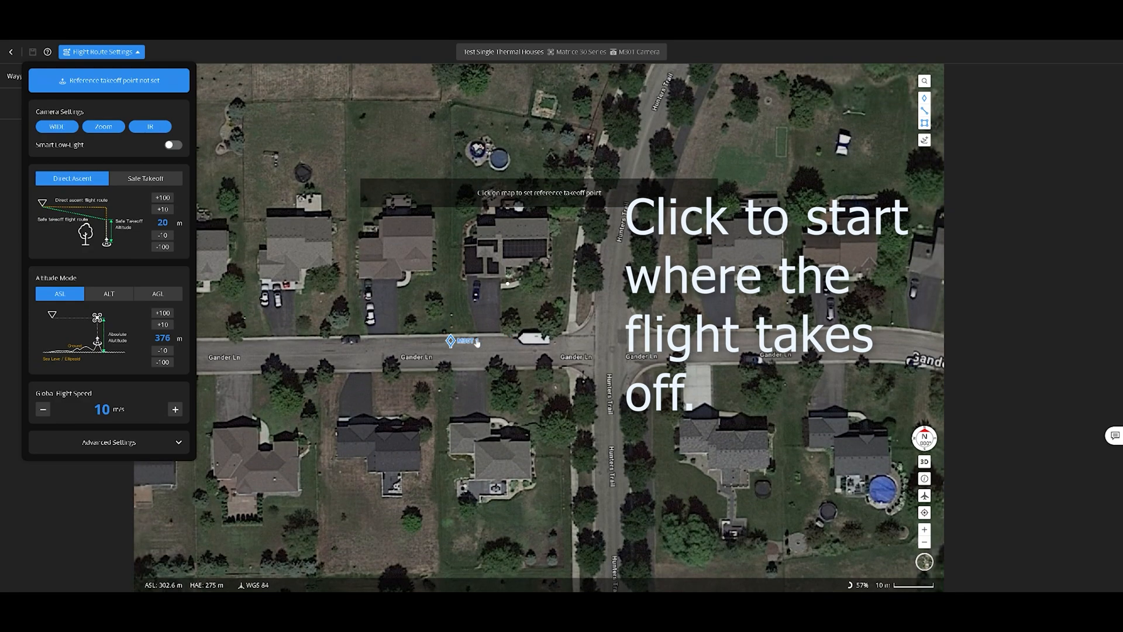
{"action": "left_click", "coordinate": [485, 341]}
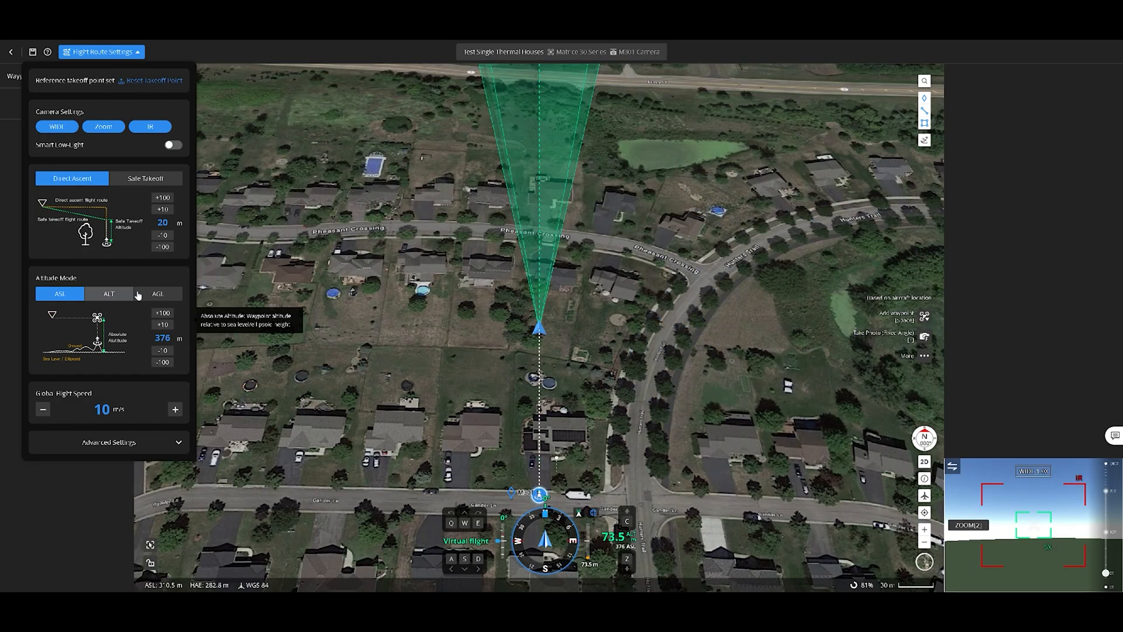
Step: Set the route altitude to 50 m AGL and the safe takeoff altitude to 50 m
{"action": "left_click", "coordinate": [158, 293]}
{"action": "left_click", "coordinate": [161, 351]}
{"action": "left_click", "coordinate": [162, 351]}
{"action": "left_click", "coordinate": [162, 351]}
{"action": "left_click", "coordinate": [161, 351]}
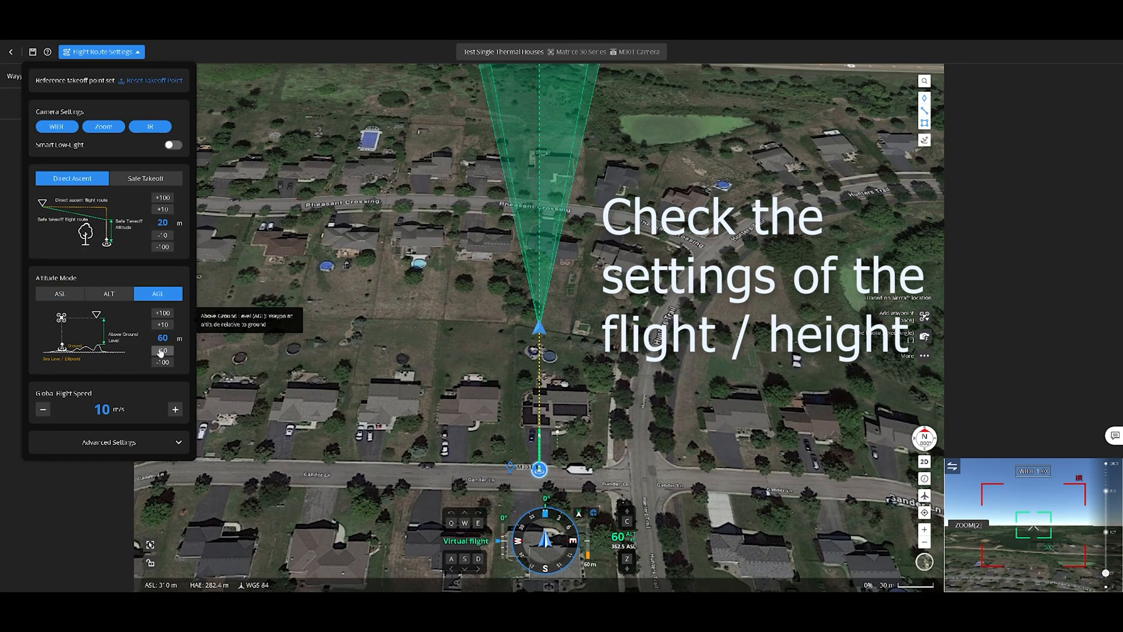
{"action": "left_click", "coordinate": [160, 351]}
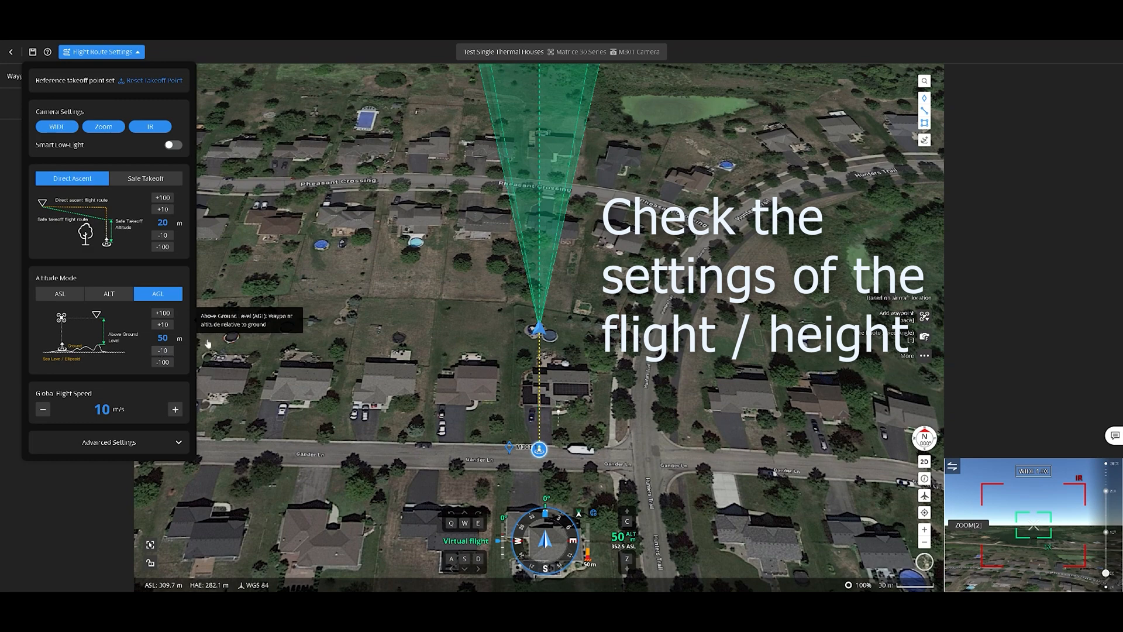
{"action": "left_click", "coordinate": [163, 209]}
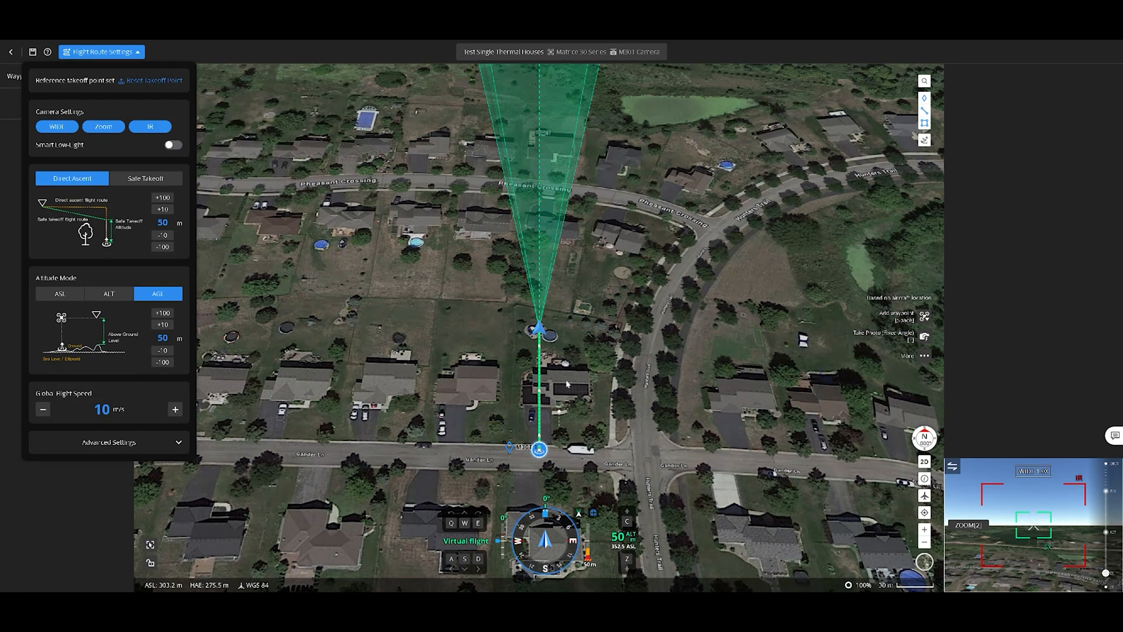
Step: Add the first waypoint targeting the house north of the takeoff point and tilt its camera almost straight down
{"action": "right_click", "coordinate": [565, 384]}
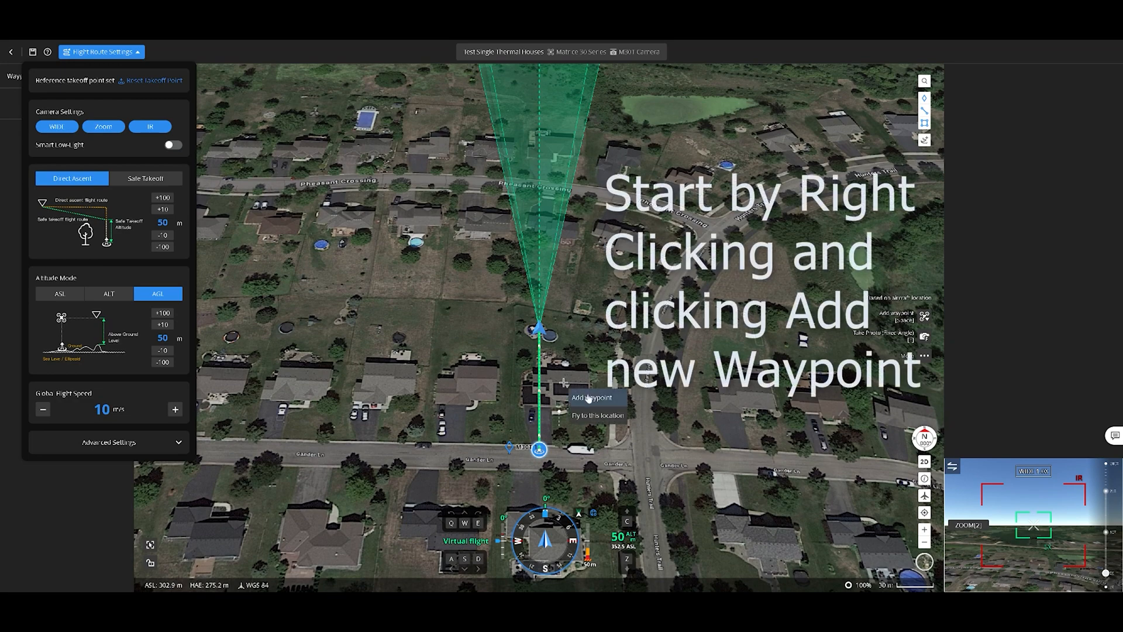
{"action": "left_click", "coordinate": [588, 397]}
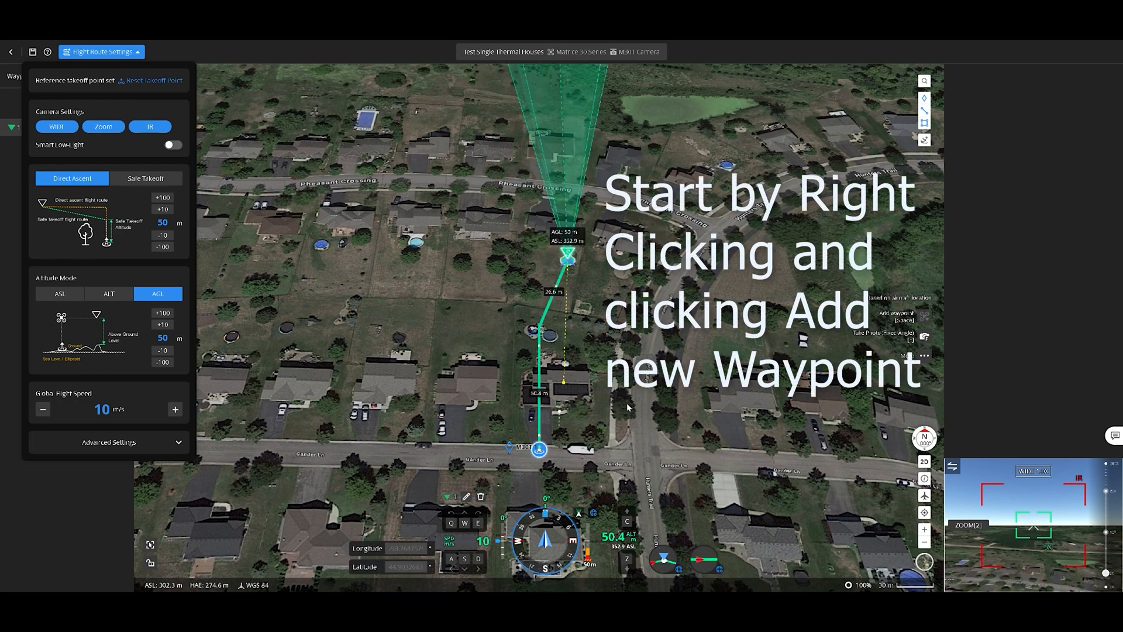
{"action": "left_click_drag", "start_coordinate": [993, 498], "coordinate": [1040, 547]}
{"action": "scroll", "coordinate": [1040, 544], "scroll_direction": "up", "scroll_amount": 5}
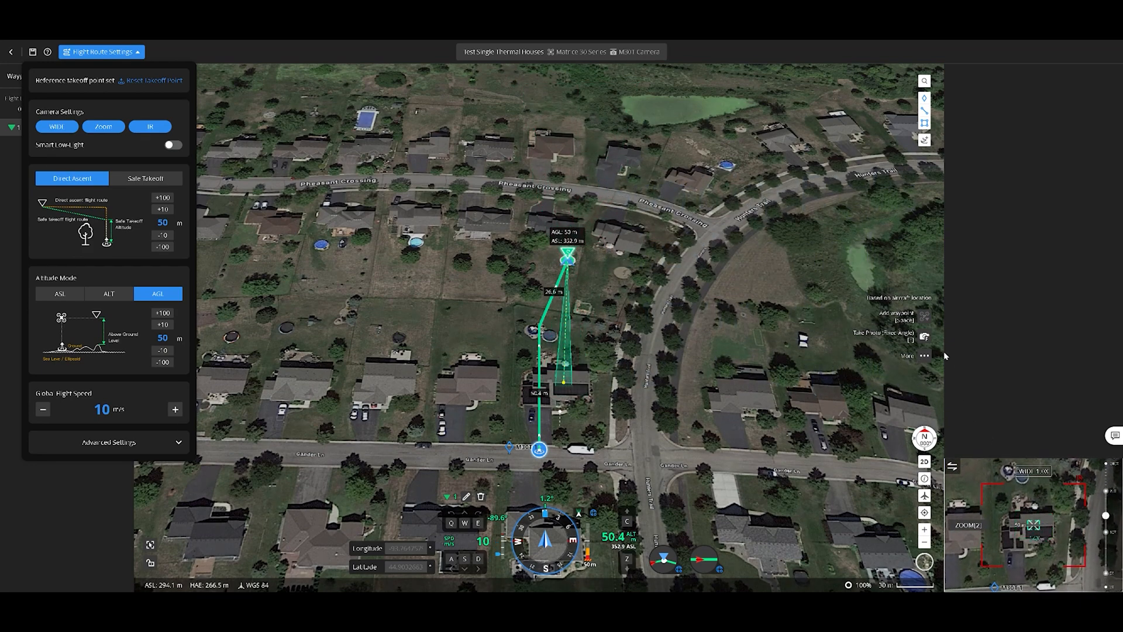
Step: Add a fixed-angle photo action at waypoint 1, named Test House 1, with Follow Route turned off
{"action": "left_click", "coordinate": [924, 337]}
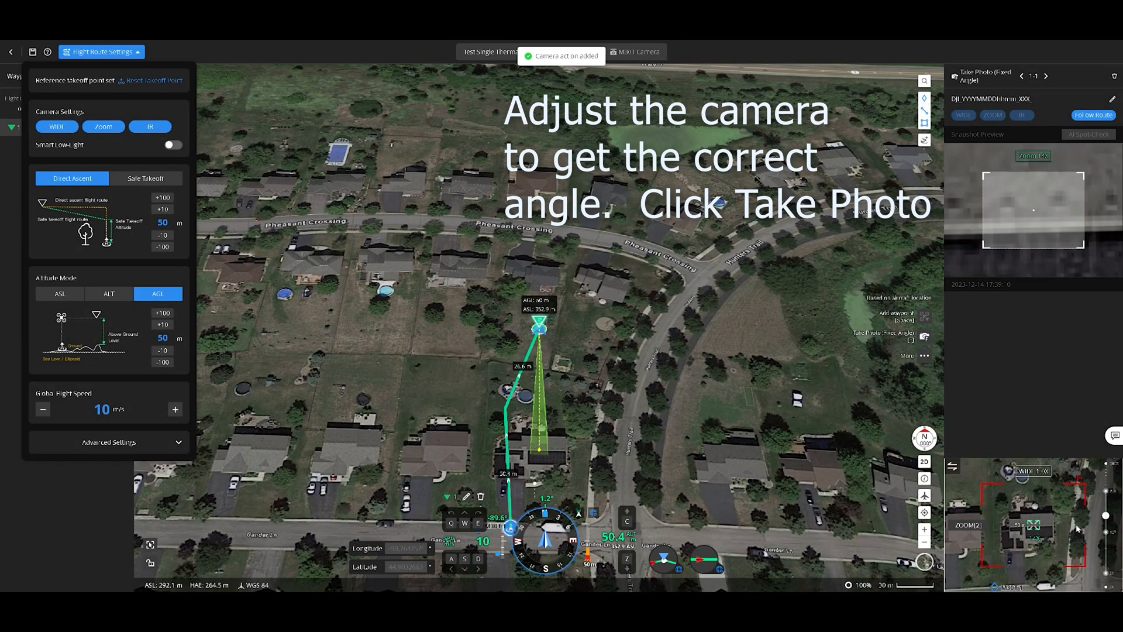
{"action": "left_click_drag", "start_coordinate": [997, 495], "coordinate": [993, 494]}
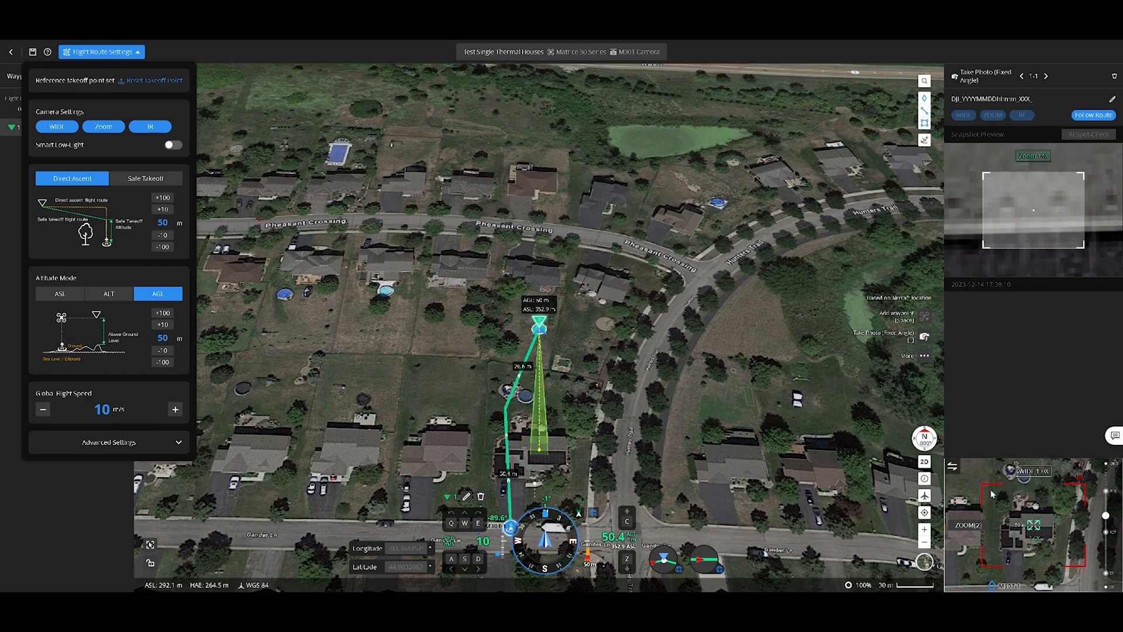
{"action": "left_click", "coordinate": [1113, 100]}
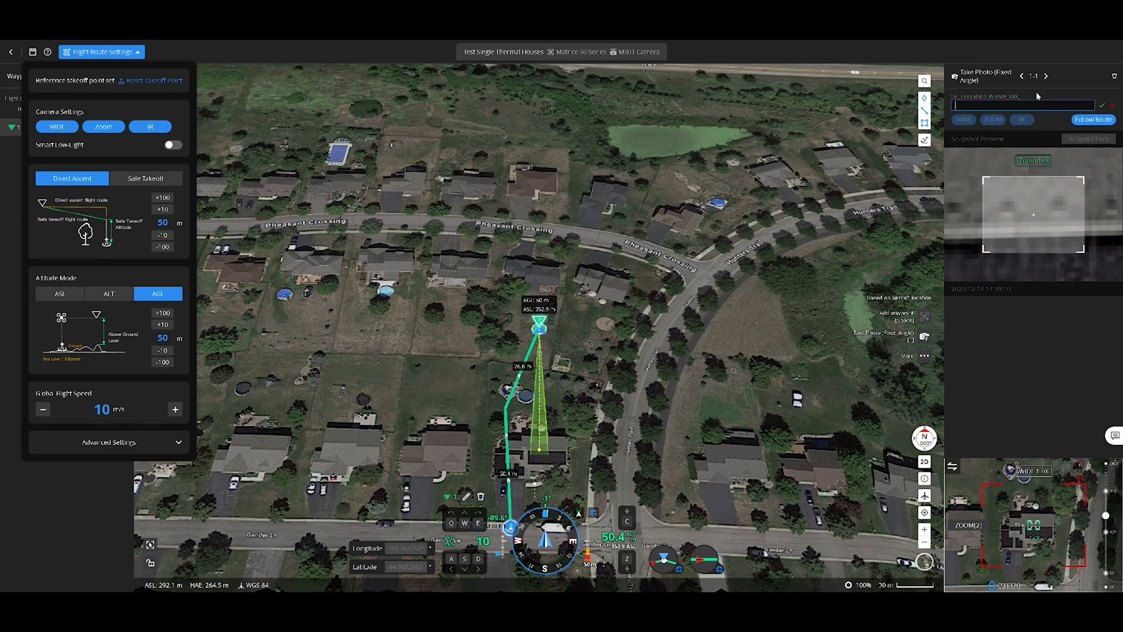
{"action": "type", "text": "Test House 1"}
{"action": "left_click", "coordinate": [1102, 106]}
{"action": "left_click", "coordinate": [1089, 121]}
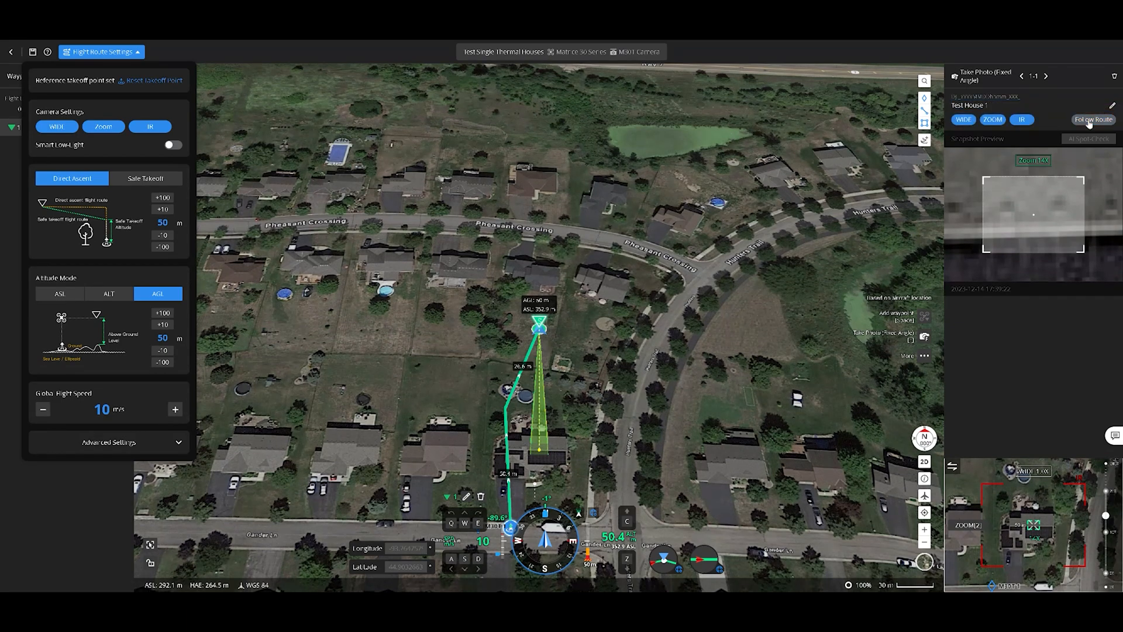
Step: Add a waypoint after Waypoint 1 on the next house to the west and align its camera with the house
{"action": "right_click", "coordinate": [441, 445]}
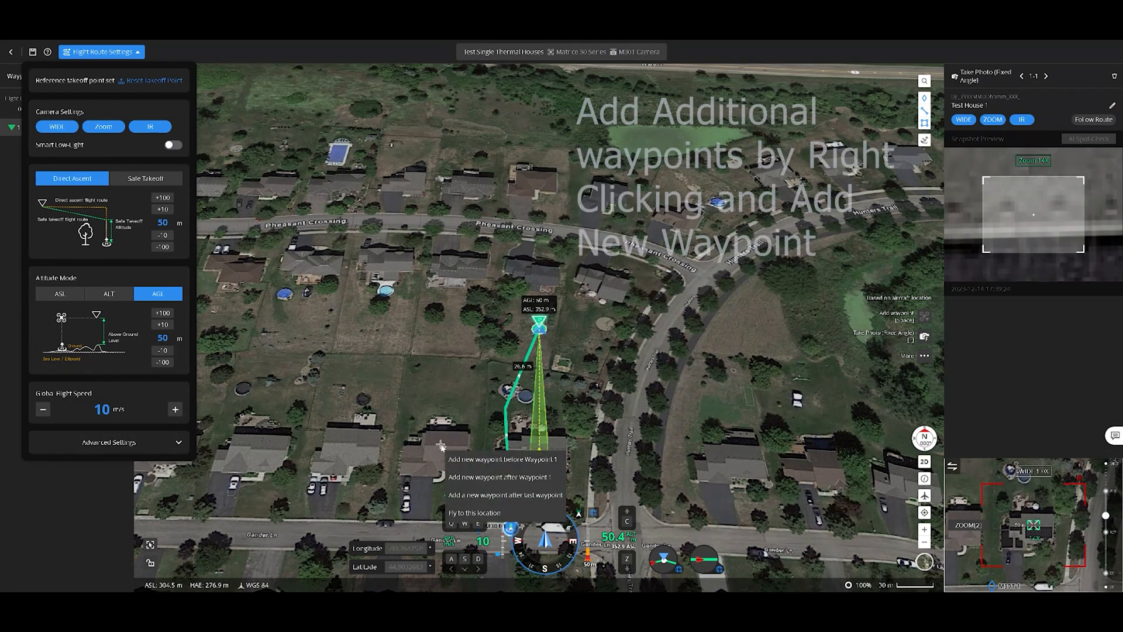
{"action": "left_click", "coordinate": [471, 478]}
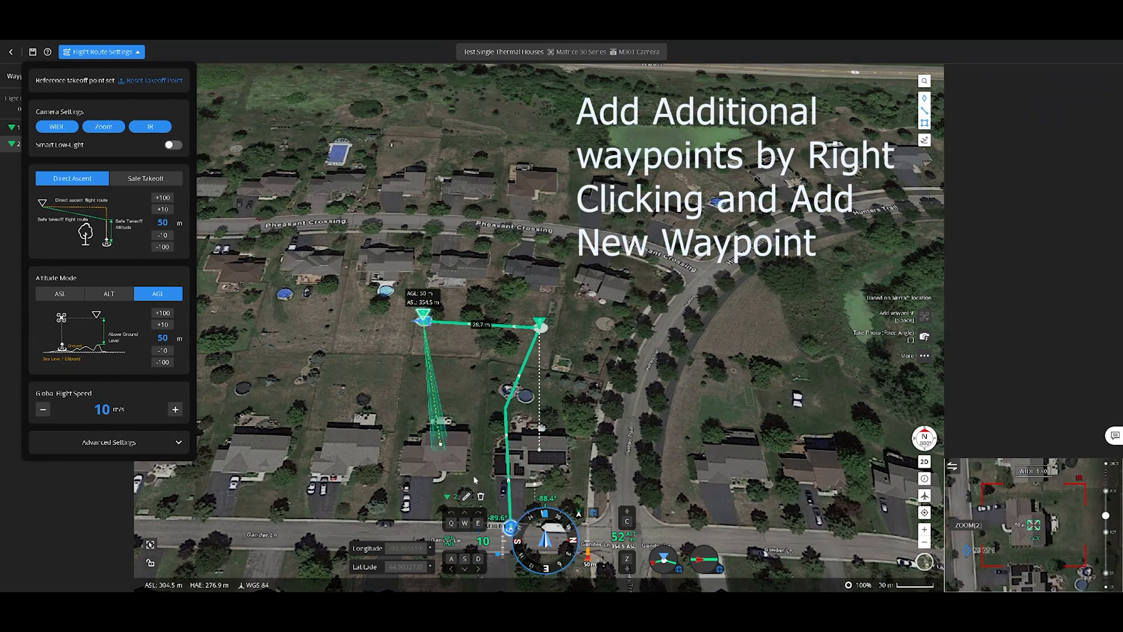
{"action": "left_click_drag", "start_coordinate": [1000, 506], "coordinate": [1025, 507]}
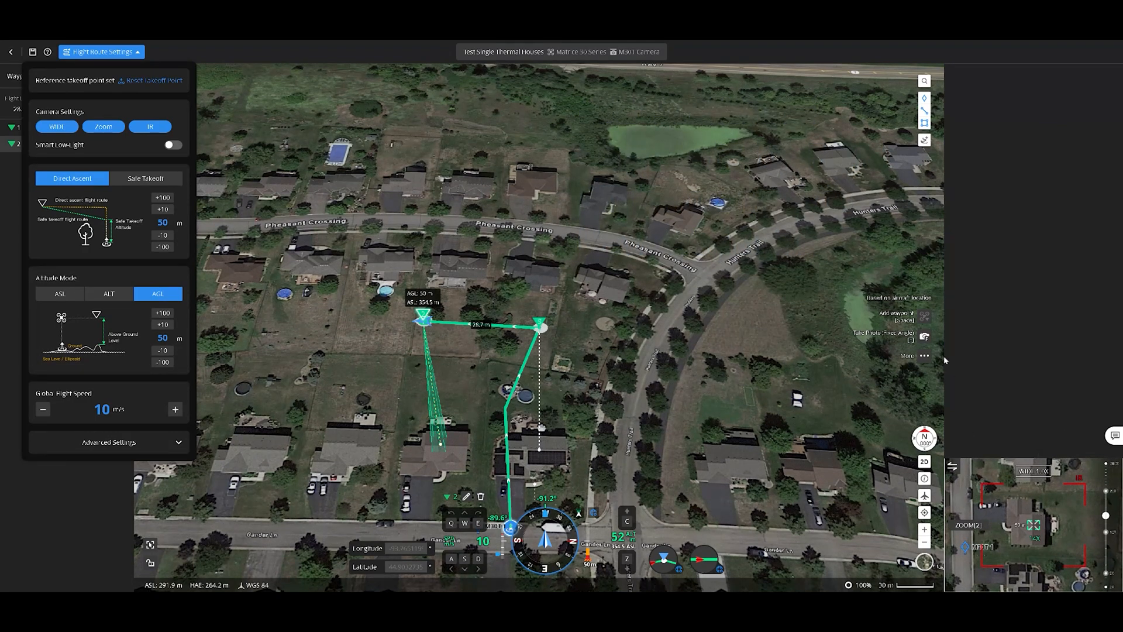
Step: Add a fixed-angle photo action at waypoint 2 and name it Test House 2
{"action": "left_click", "coordinate": [925, 338]}
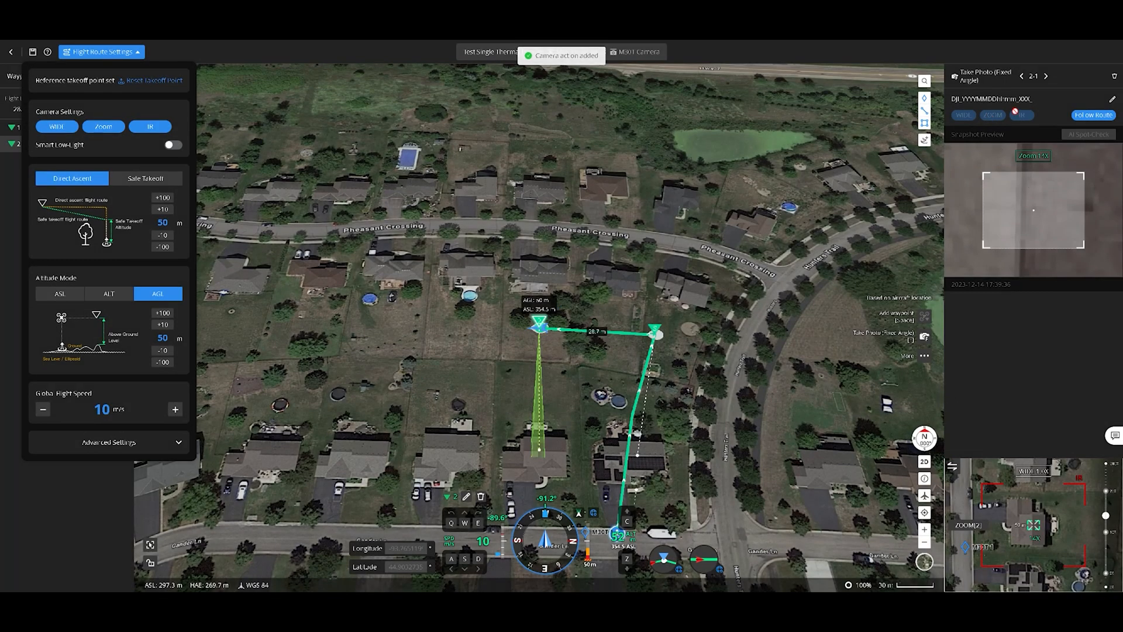
{"action": "left_click", "coordinate": [1113, 101]}
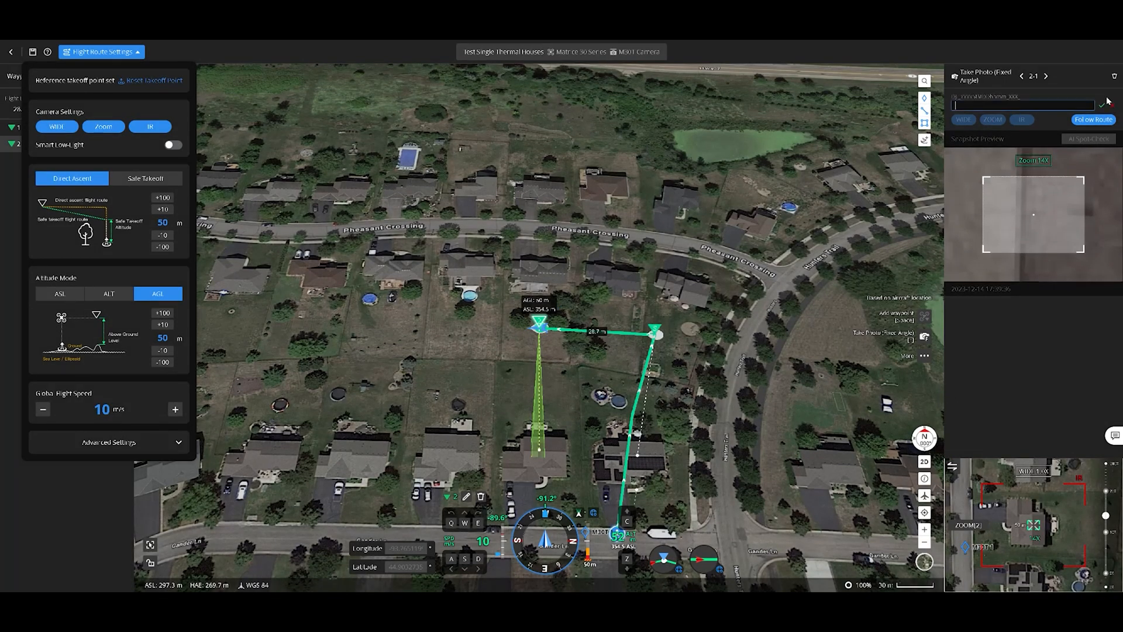
{"action": "type", "text": "Test House 2"}
{"action": "left_click", "coordinate": [1101, 108]}
Step: Add a waypoint after Waypoint 2 on the house across Gander Ln, directly south of waypoint 2
{"action": "scroll", "coordinate": [597, 460], "scroll_direction": "down", "scroll_amount": 3}
{"action": "left_click_drag", "start_coordinate": [544, 561], "coordinate": [561, 459]}
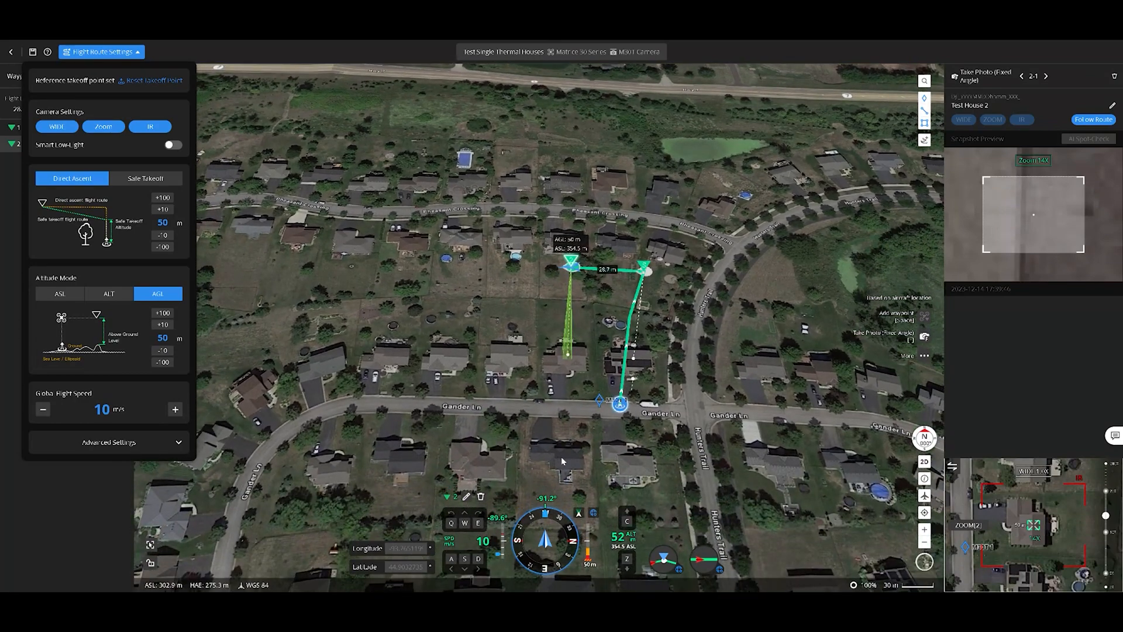
{"action": "left_click", "coordinate": [560, 457]}
{"action": "right_click", "coordinate": [560, 457]}
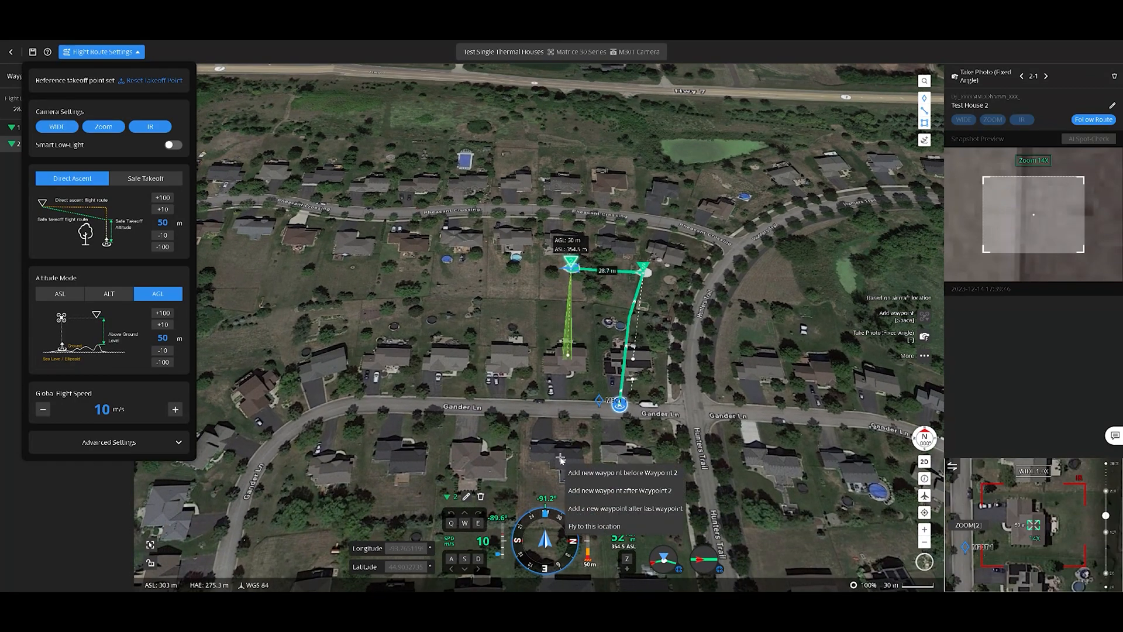
{"action": "left_click", "coordinate": [595, 491]}
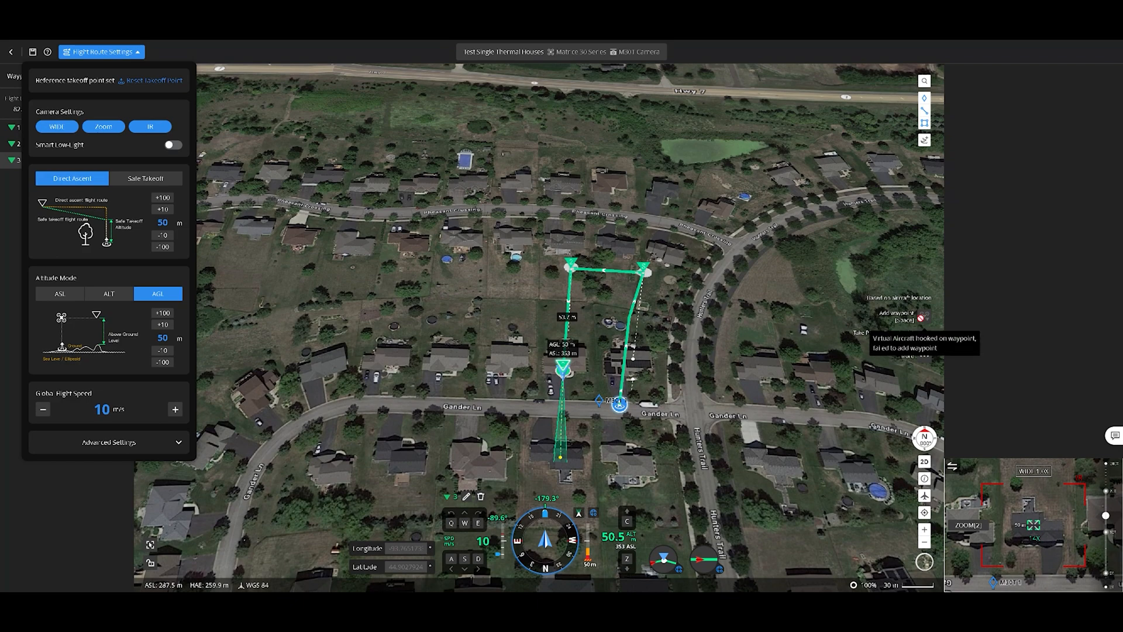
Step: Add a fixed-angle photo action at waypoint 3 and name it test house 3
{"action": "left_click", "coordinate": [924, 338]}
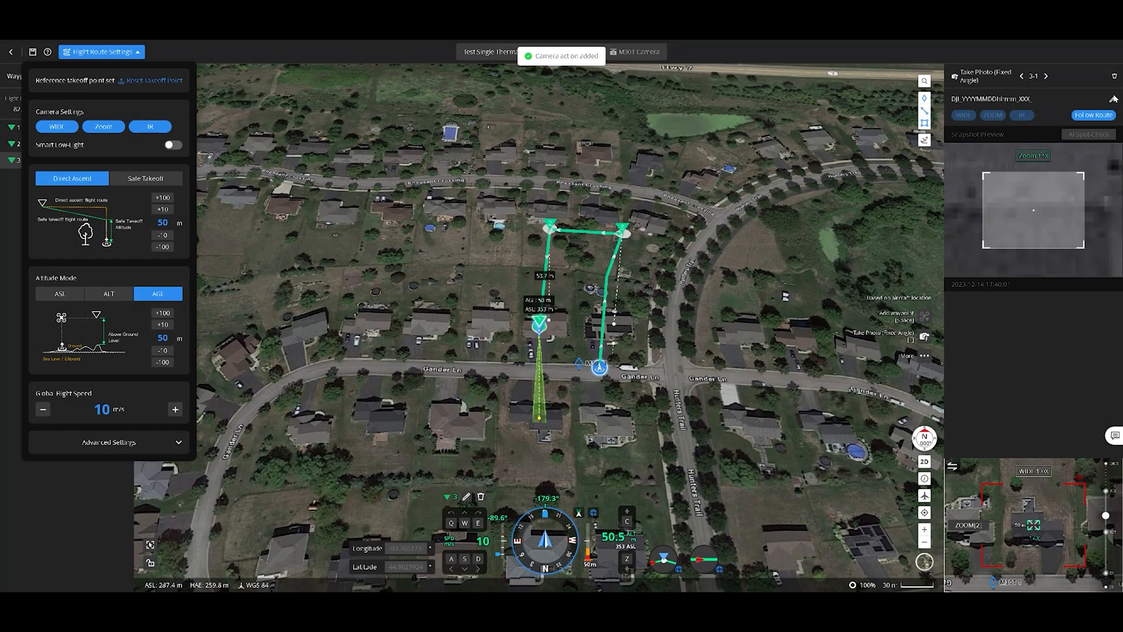
{"action": "left_click", "coordinate": [1112, 99]}
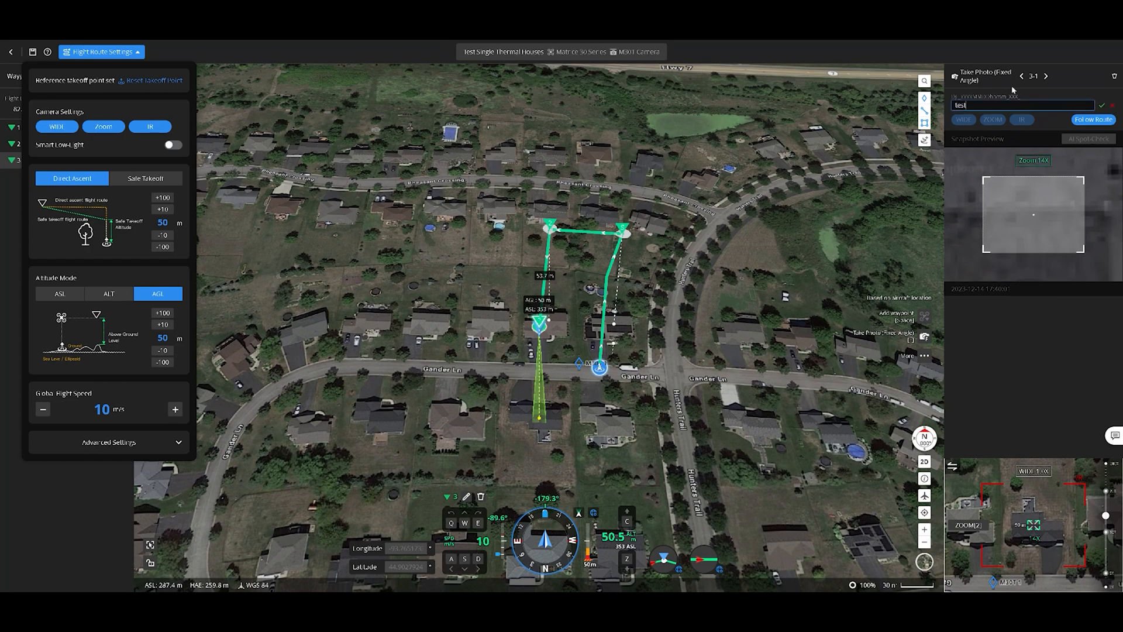
{"action": "left_click", "coordinate": [1102, 107]}
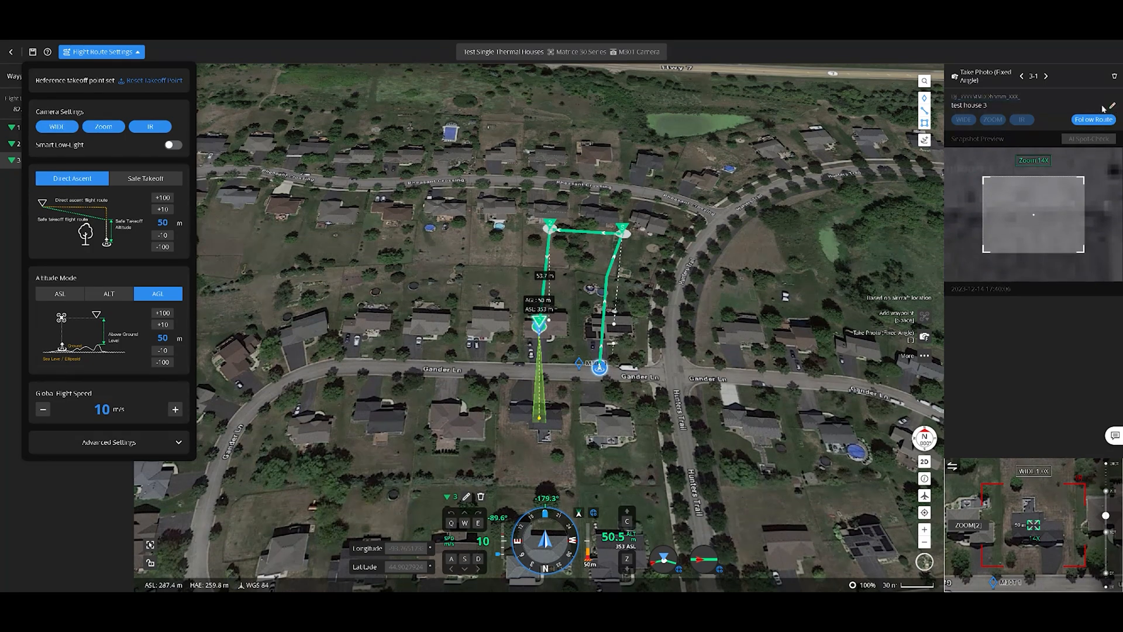
Step: Add a waypoint after Waypoint 3 on the neighbouring house to the east, with a fixed-angle photo action
{"action": "right_click", "coordinate": [613, 429]}
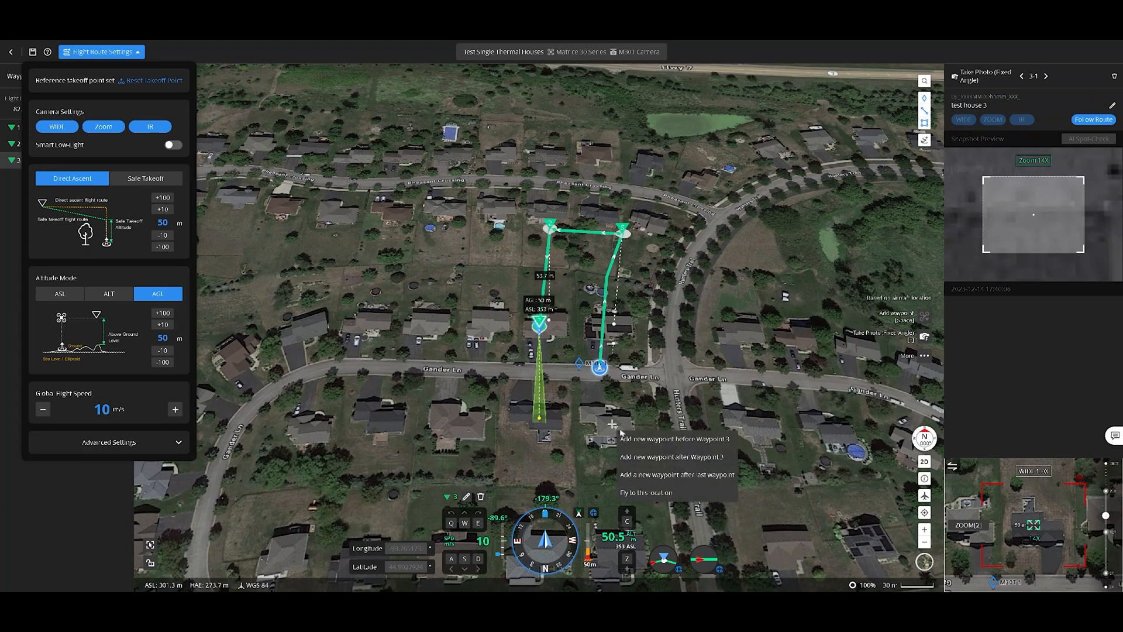
{"action": "left_click", "coordinate": [644, 453]}
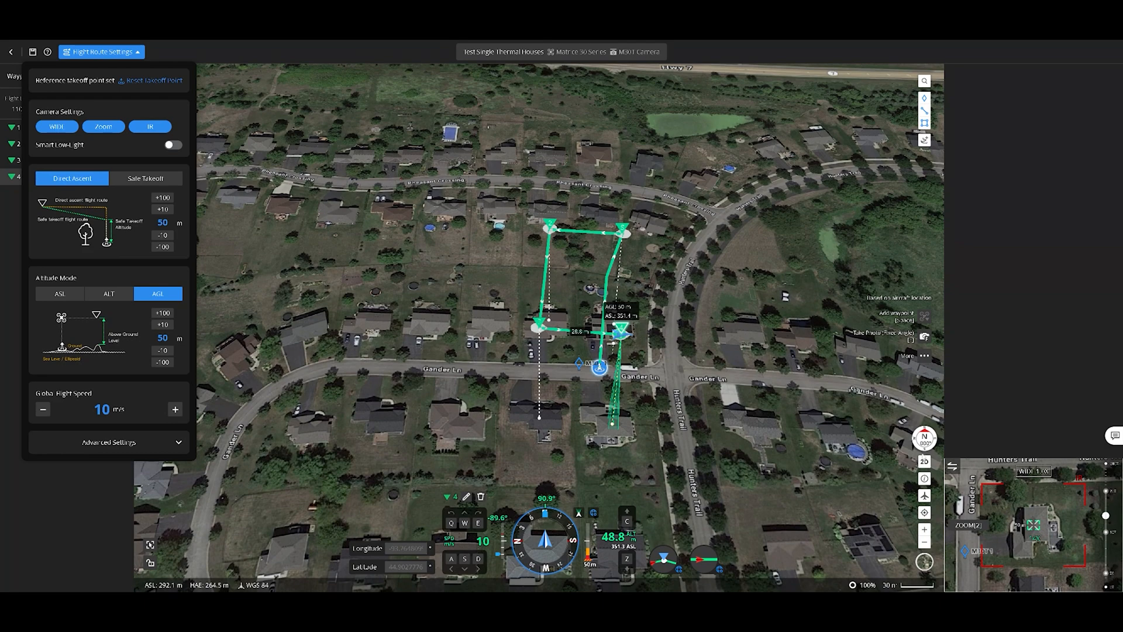
{"action": "left_click", "coordinate": [933, 339]}
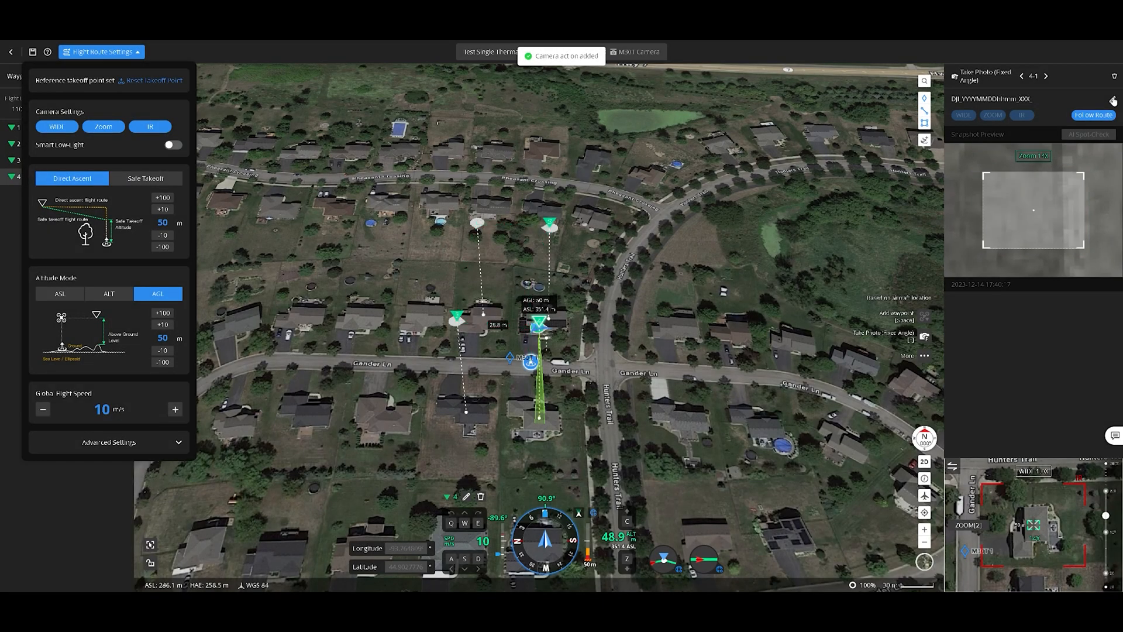
Step: Name waypoint 4's photo action test house 4 with Follow Route turned off, and save the route
{"action": "left_click", "coordinate": [1112, 100]}
{"action": "type", "text": "test hou"}
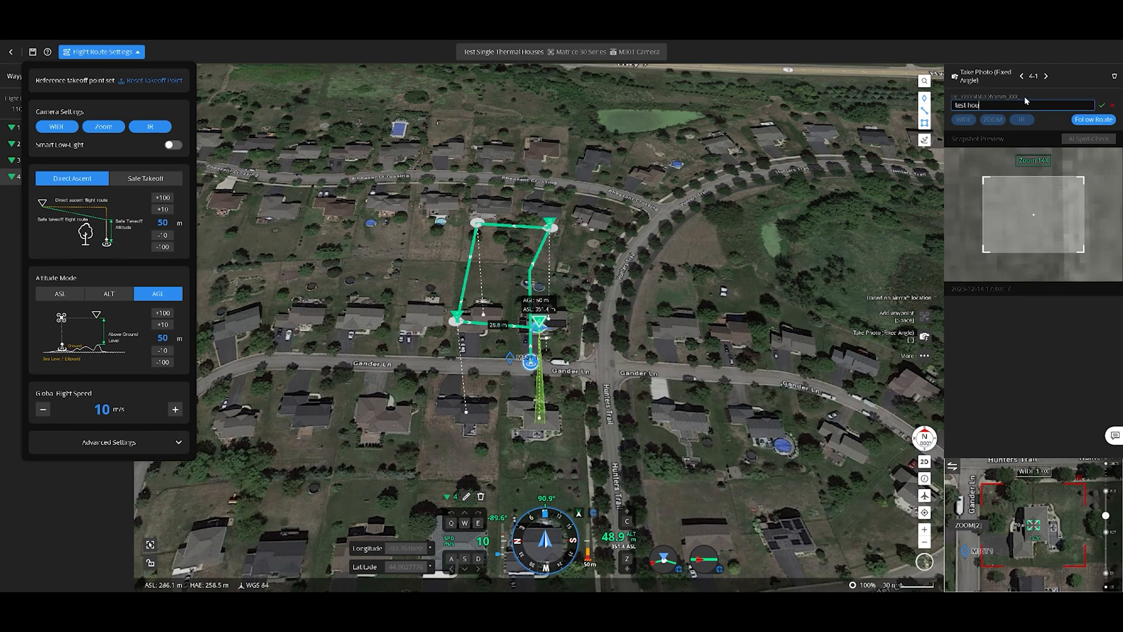
{"action": "type", "text": "se 4"}
{"action": "left_click", "coordinate": [1102, 106]}
{"action": "left_click", "coordinate": [1093, 120]}
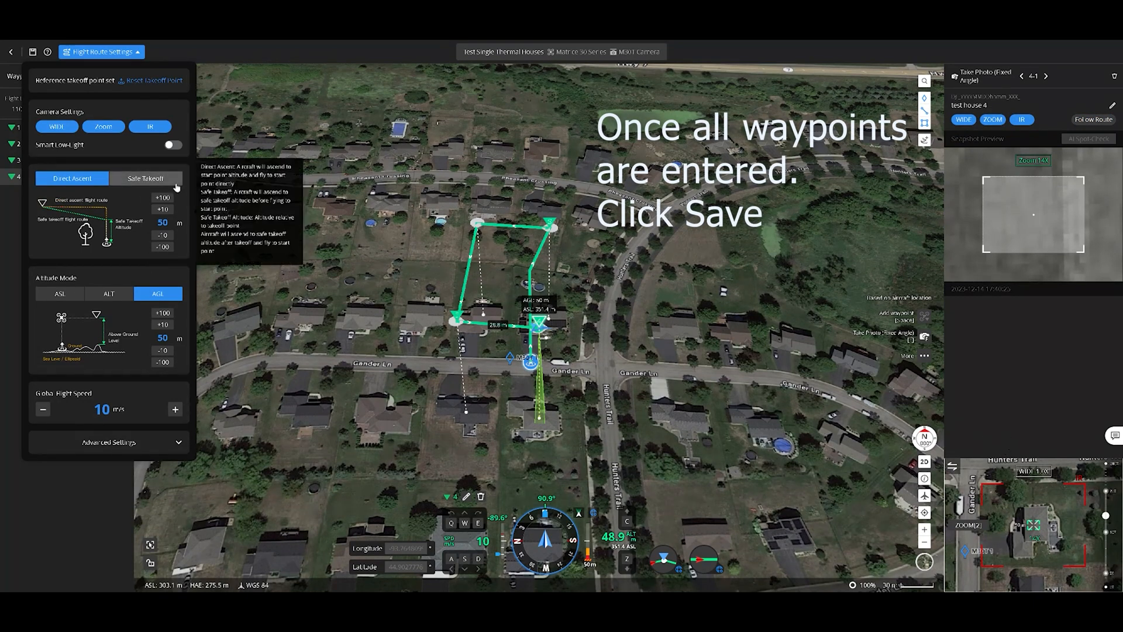
{"action": "left_click", "coordinate": [34, 54]}
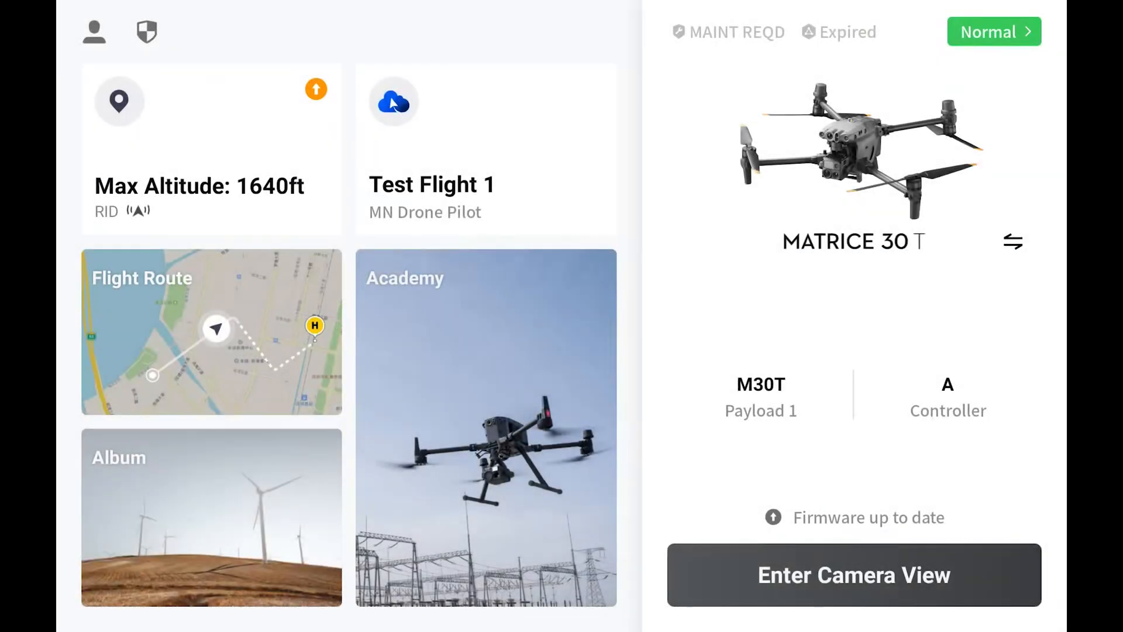
Step: In DJI Pilot 2 on the controller, load the Test Single Thermal Houses route from the cloud and open its preflight check
{"action": "left_click", "coordinate": [120, 296]}
{"action": "left_click", "coordinate": [614, 33]}
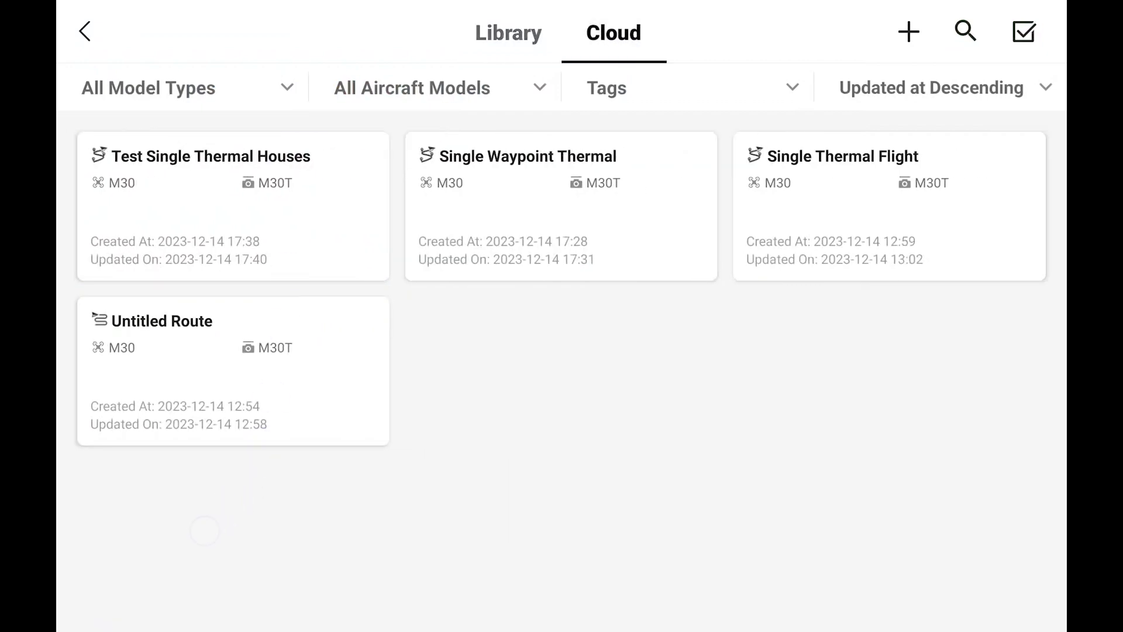
{"action": "left_click", "coordinate": [150, 180]}
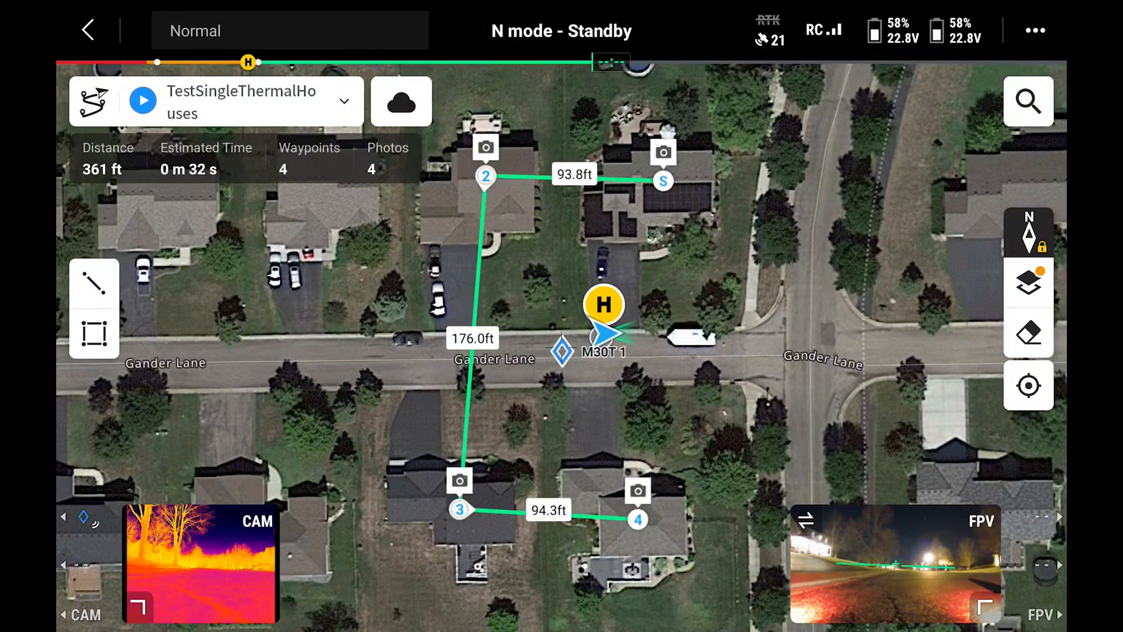
{"action": "left_click", "coordinate": [143, 101]}
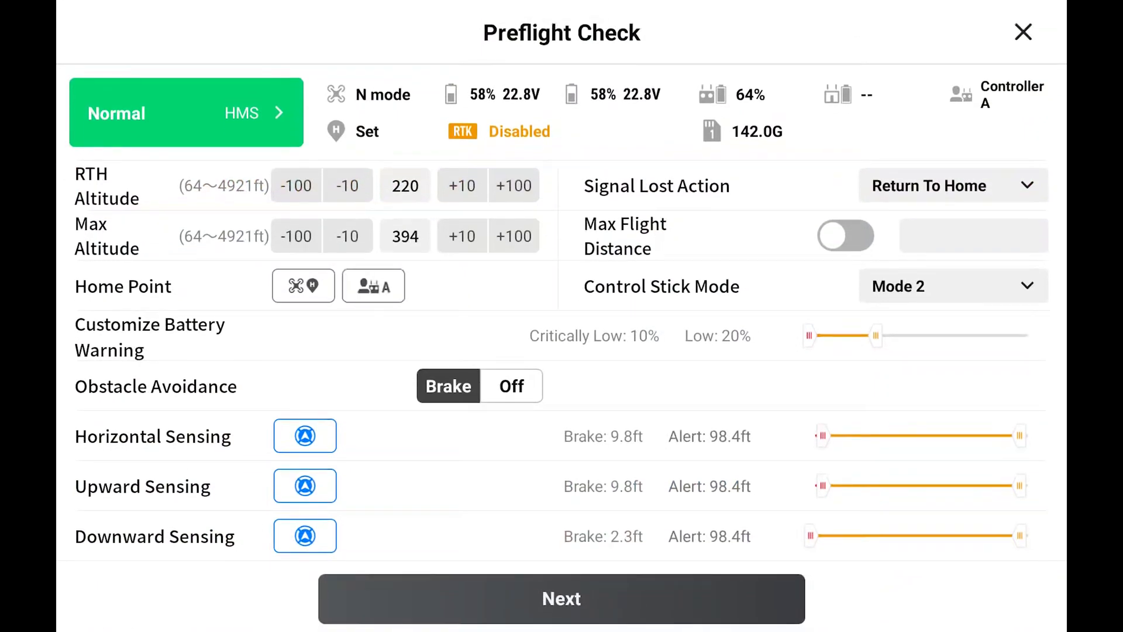
Step: Proceed past the preflight check, upload the waypoint flight mission to the aircraft and start the flight
{"action": "left_click", "coordinate": [554, 599]}
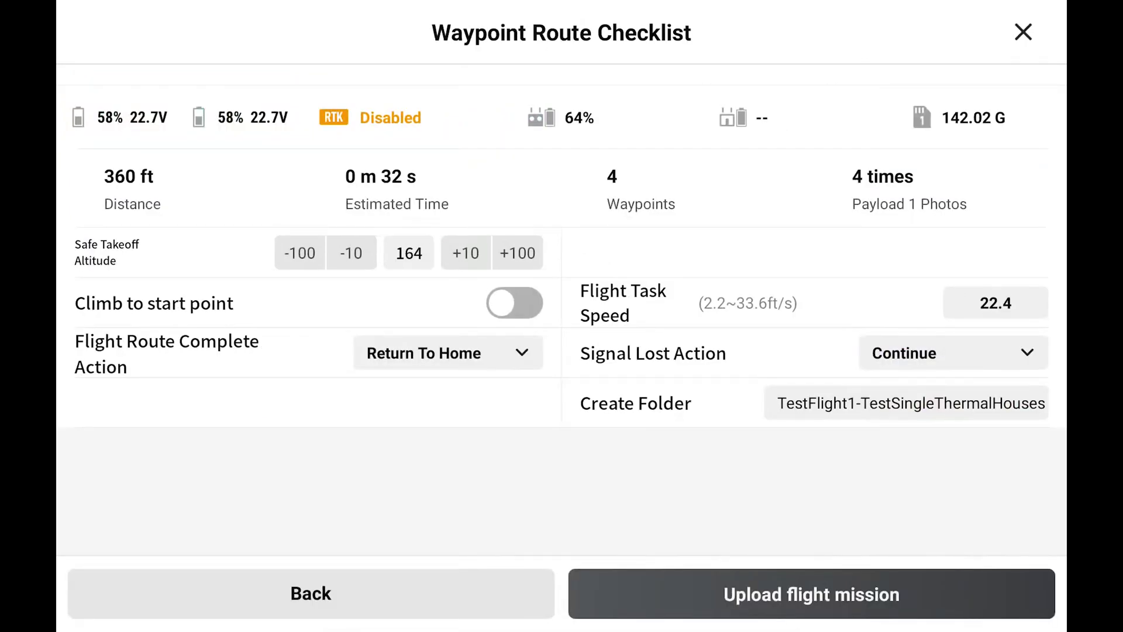
{"action": "left_click", "coordinate": [811, 594]}
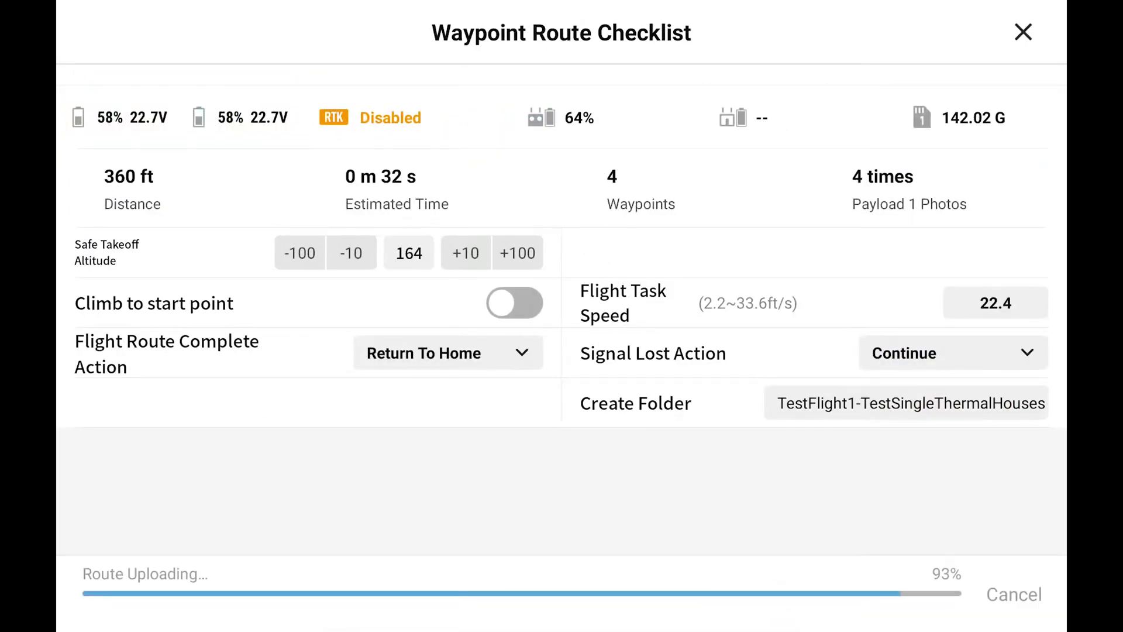
{"action": "left_click", "coordinate": [532, 591]}
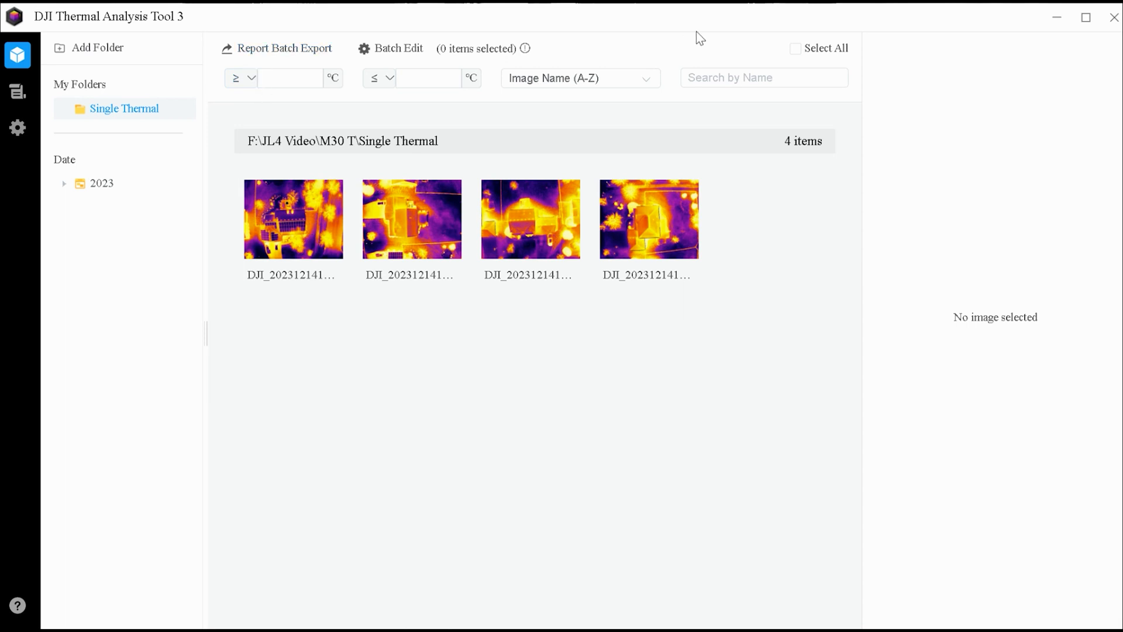
Step: In DJI Thermal Analysis Tool 3, batch export reports for all images in the Single Thermal folder and open the combined report
{"action": "left_click", "coordinate": [795, 49]}
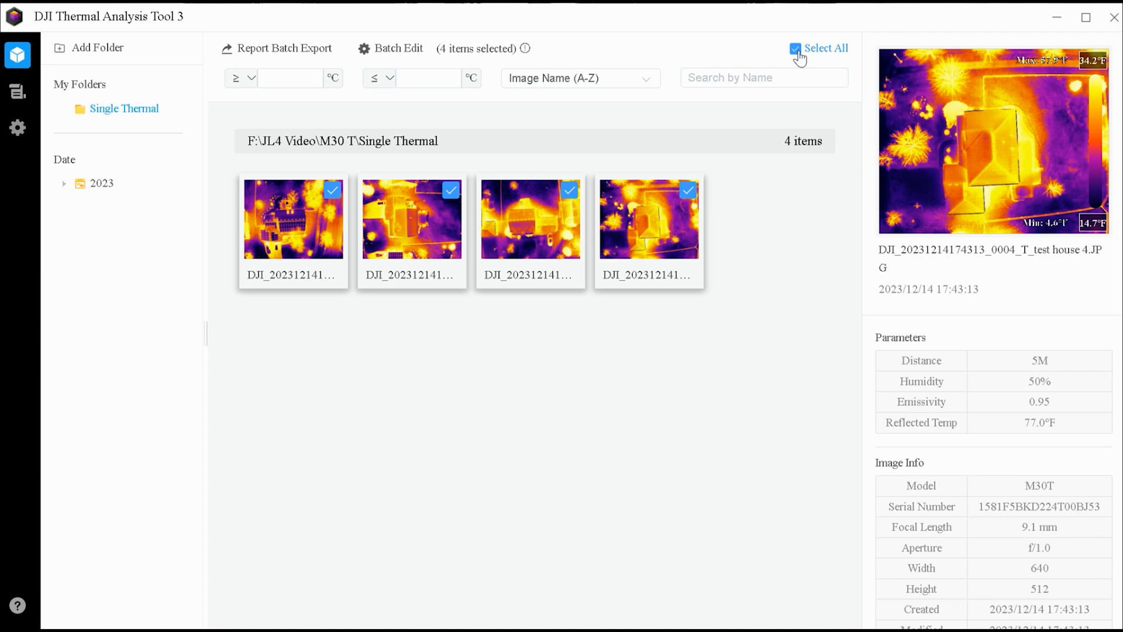
{"action": "left_click", "coordinate": [307, 52]}
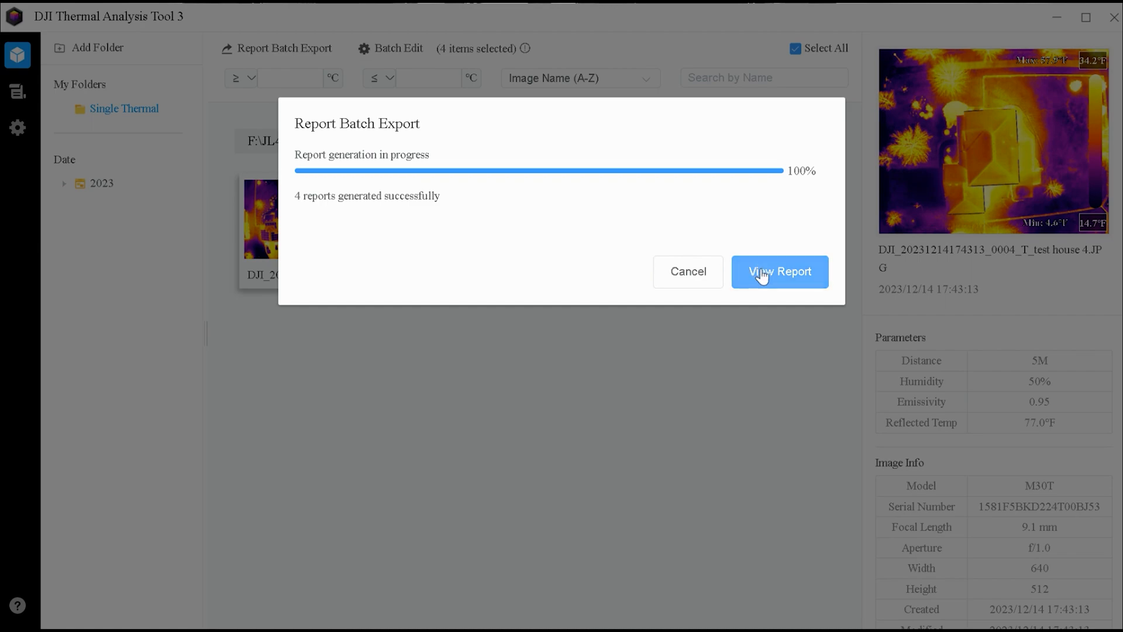
{"action": "left_click", "coordinate": [759, 271]}
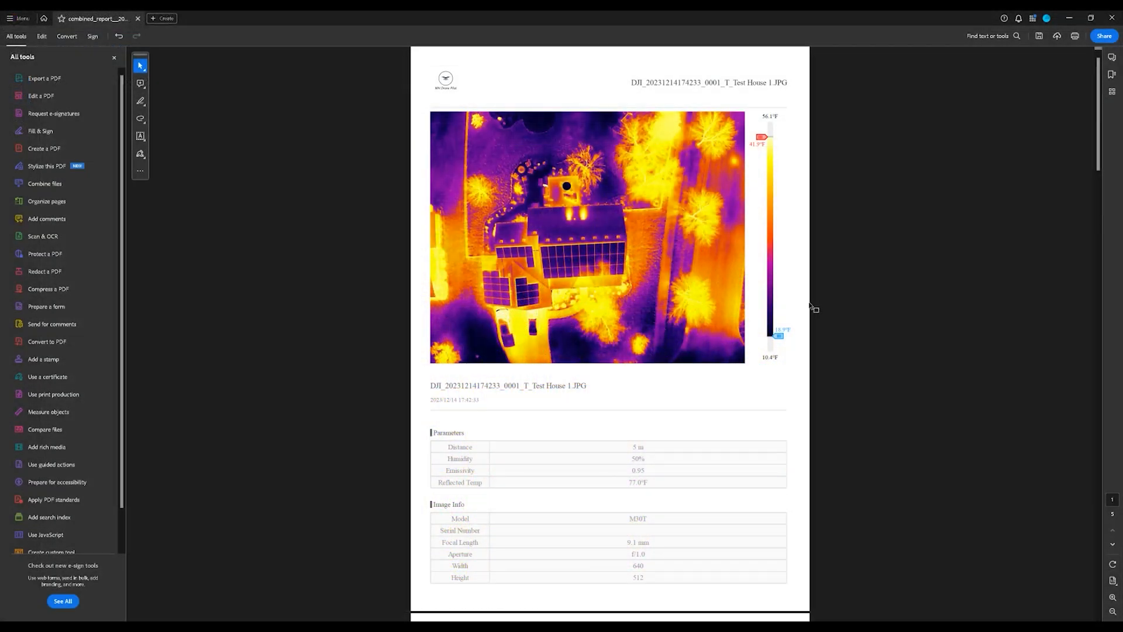
Step: Look through the combined PDF report, examining each test house's thermal image, parameters and image info through the last page
{"action": "scroll", "coordinate": [838, 326], "scroll_direction": "down", "scroll_amount": 2}
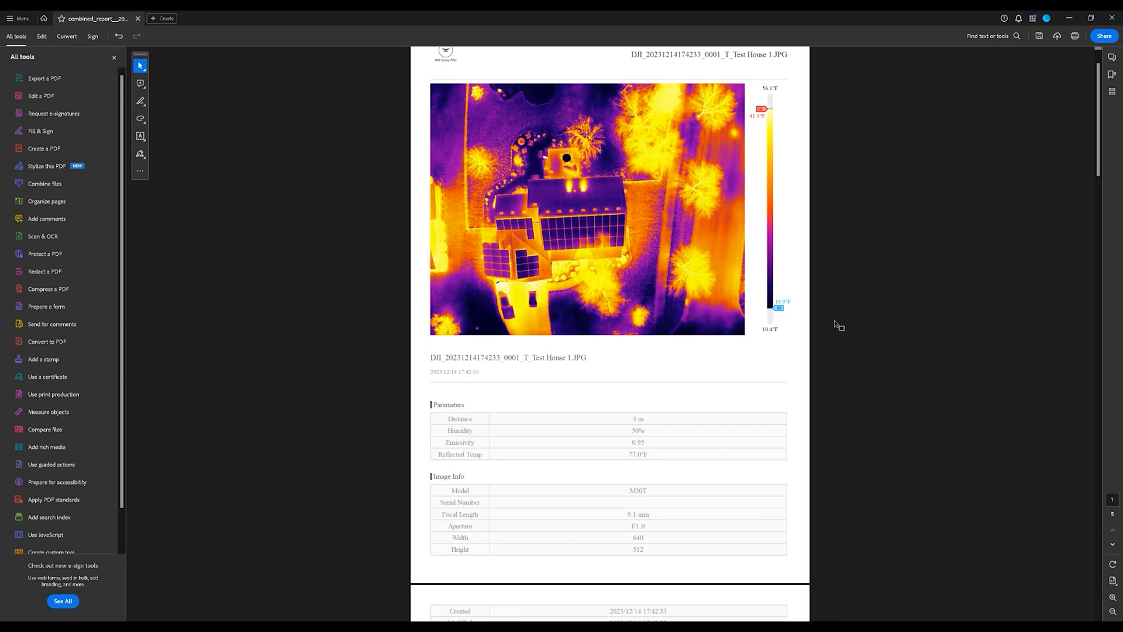
{"action": "scroll", "coordinate": [838, 325], "scroll_direction": "down", "scroll_amount": 2}
{"action": "scroll", "coordinate": [838, 326], "scroll_direction": "down", "scroll_amount": 5}
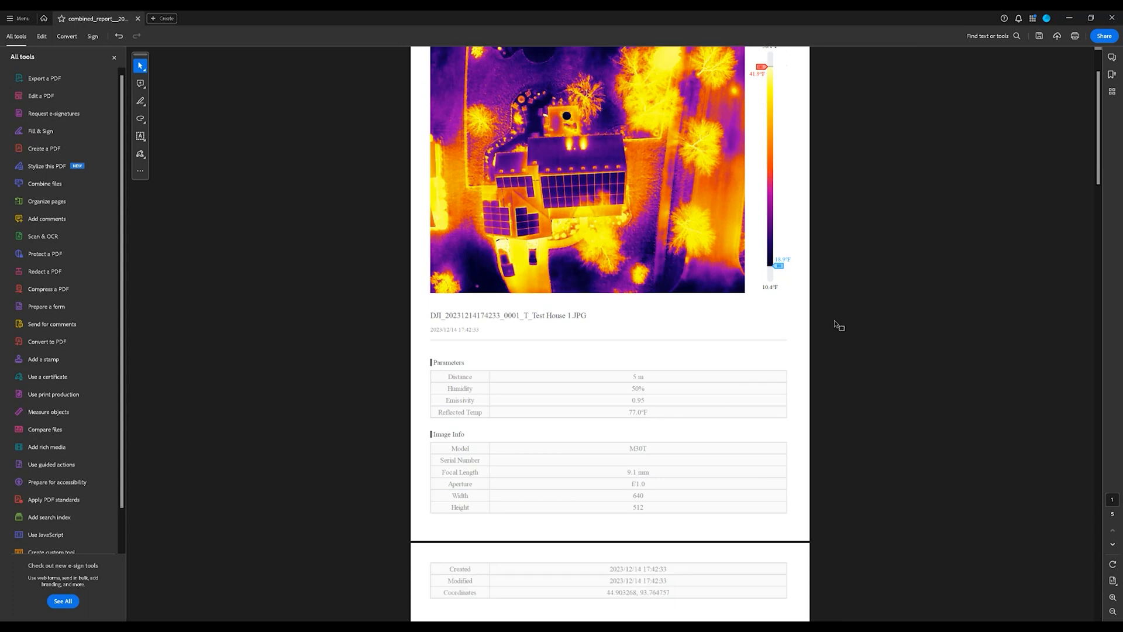
{"action": "scroll", "coordinate": [839, 326], "scroll_direction": "down", "scroll_amount": 8}
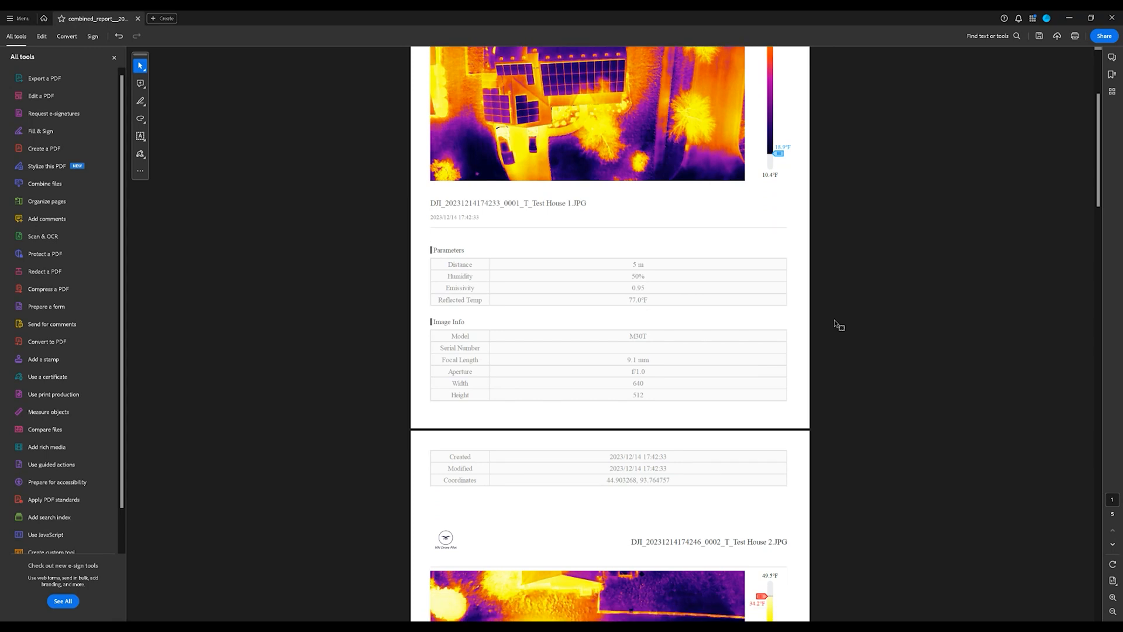
{"action": "scroll", "coordinate": [838, 325], "scroll_direction": "down", "scroll_amount": 10}
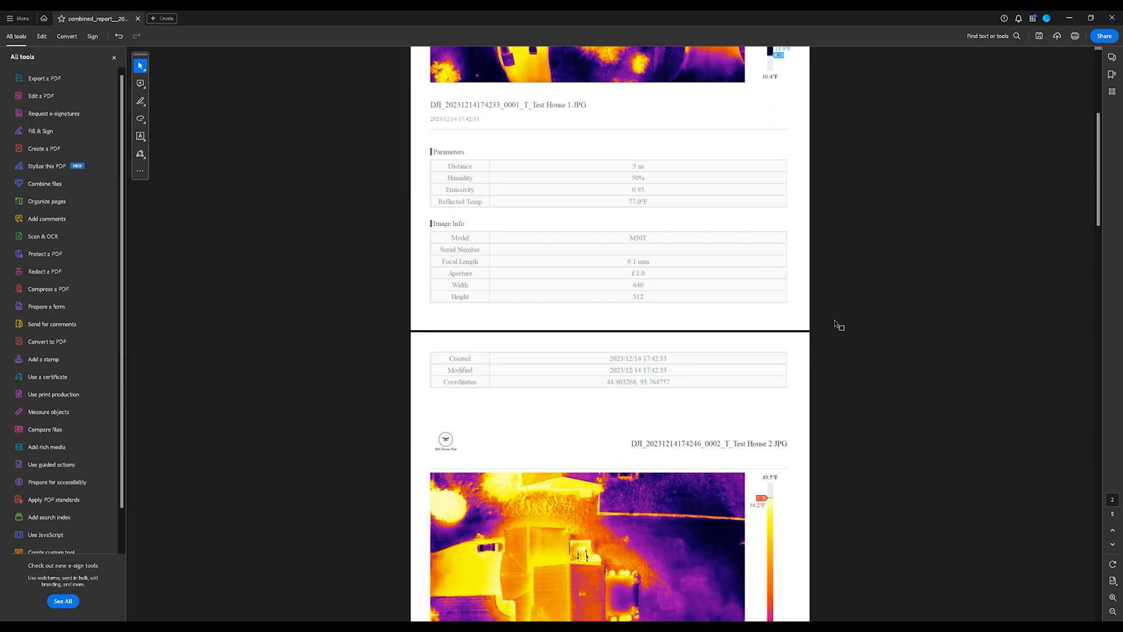
{"action": "scroll", "coordinate": [839, 326], "scroll_direction": "down", "scroll_amount": 9}
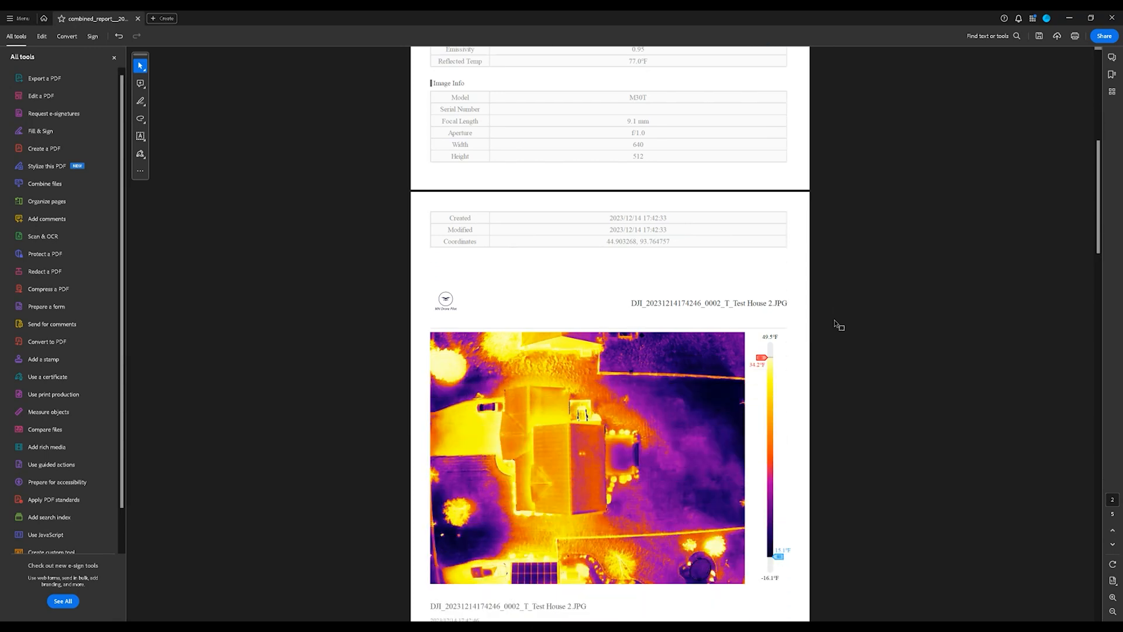
{"action": "scroll", "coordinate": [839, 325], "scroll_direction": "down", "scroll_amount": 8}
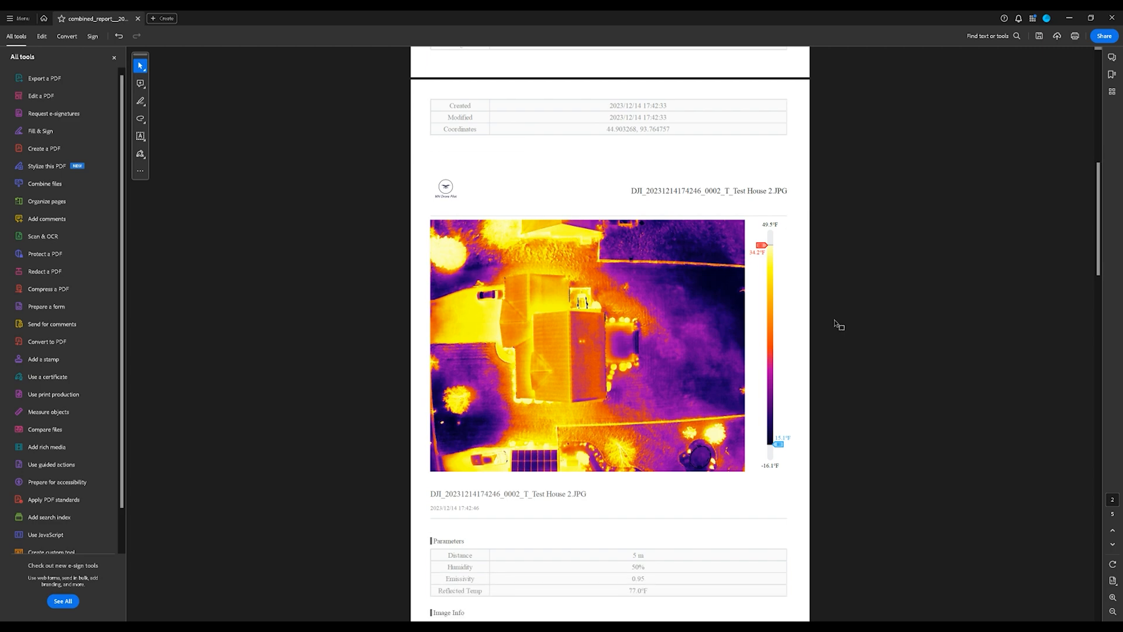
{"action": "scroll", "coordinate": [838, 325], "scroll_direction": "down", "scroll_amount": 4}
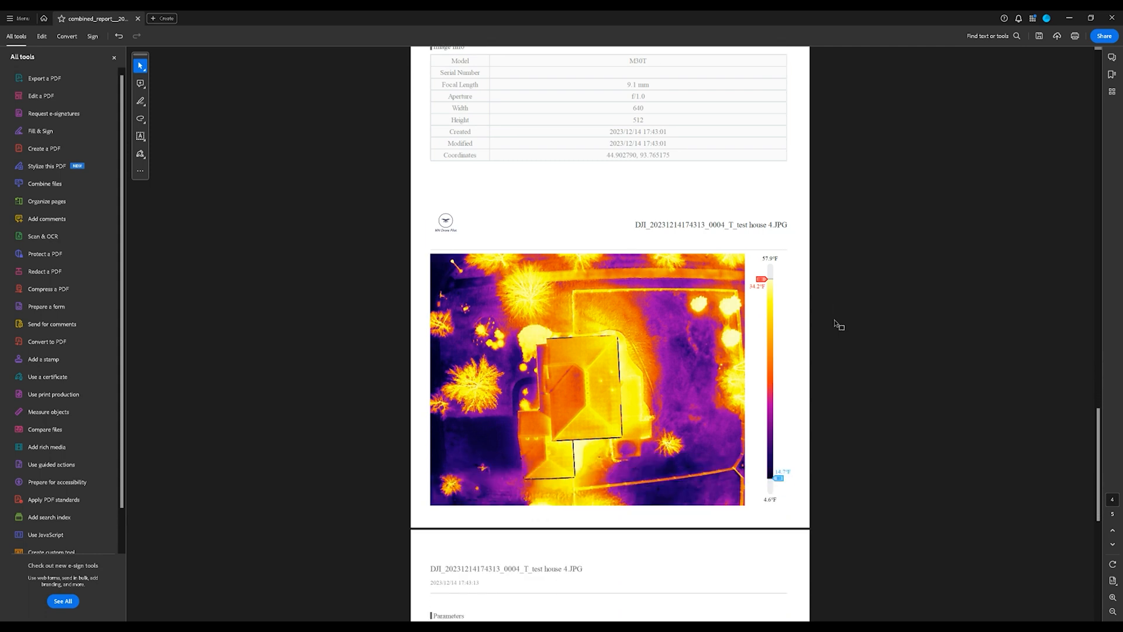
{"action": "scroll", "coordinate": [837, 323], "scroll_direction": "down", "scroll_amount": 4}
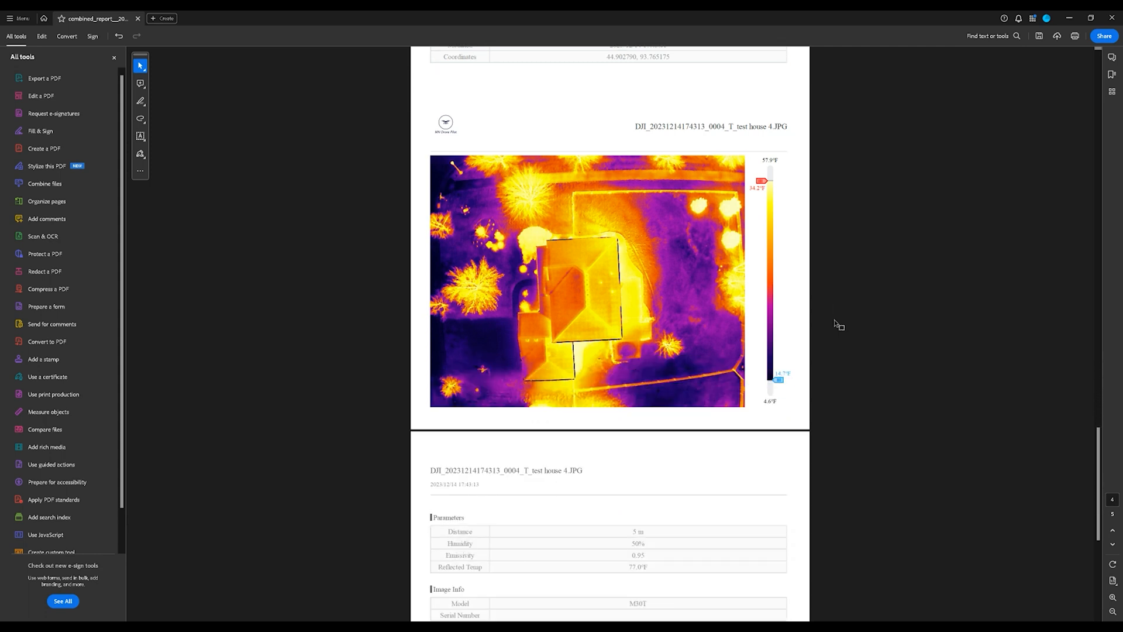
{"action": "scroll", "coordinate": [837, 324], "scroll_direction": "down", "scroll_amount": 4}
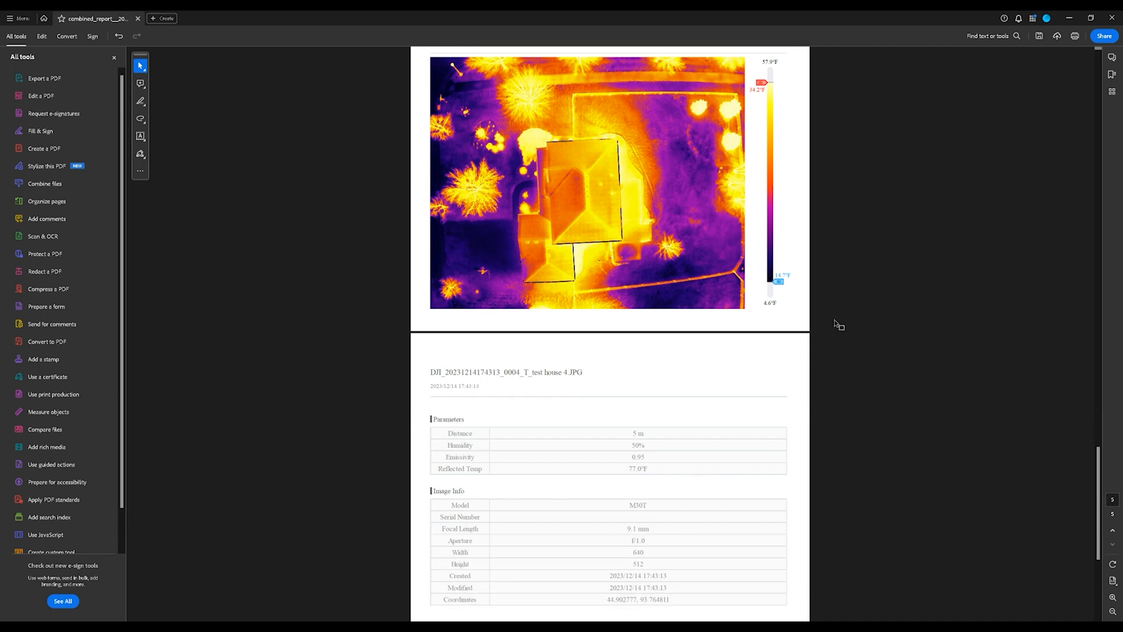
{"action": "scroll", "coordinate": [839, 324], "scroll_direction": "down", "scroll_amount": 5}
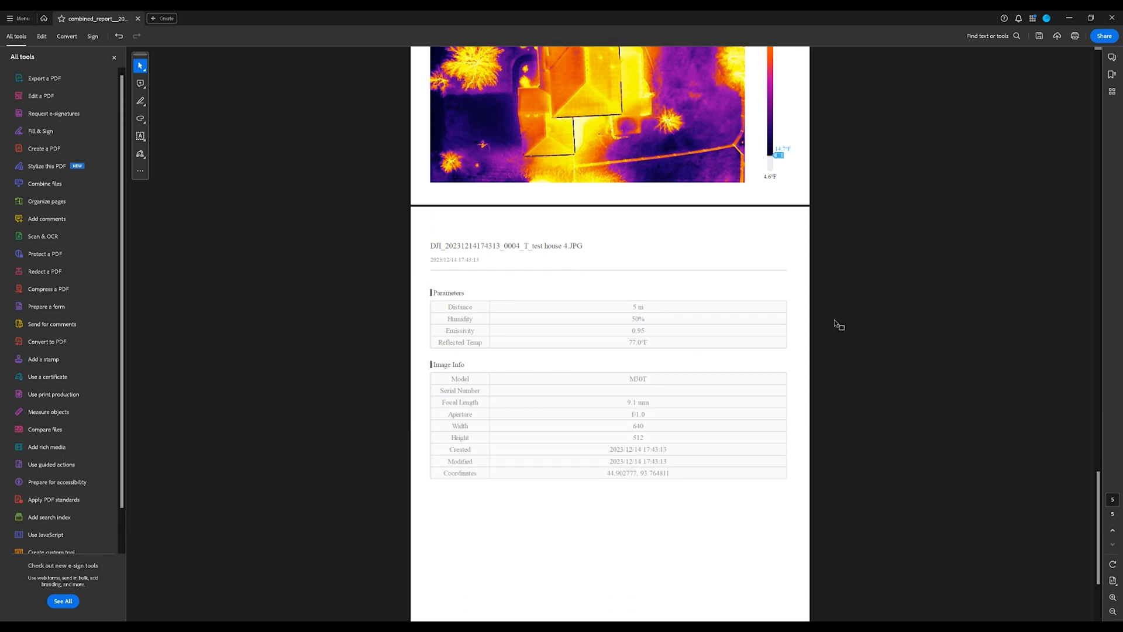
{"action": "scroll", "coordinate": [838, 324], "scroll_direction": "down", "scroll_amount": 6}
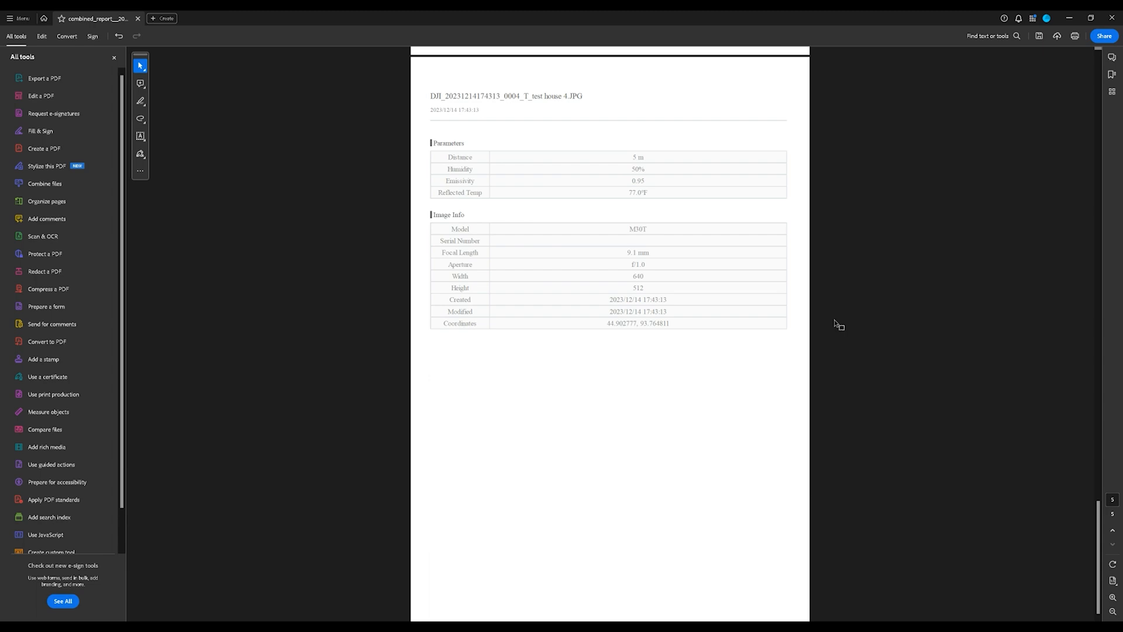